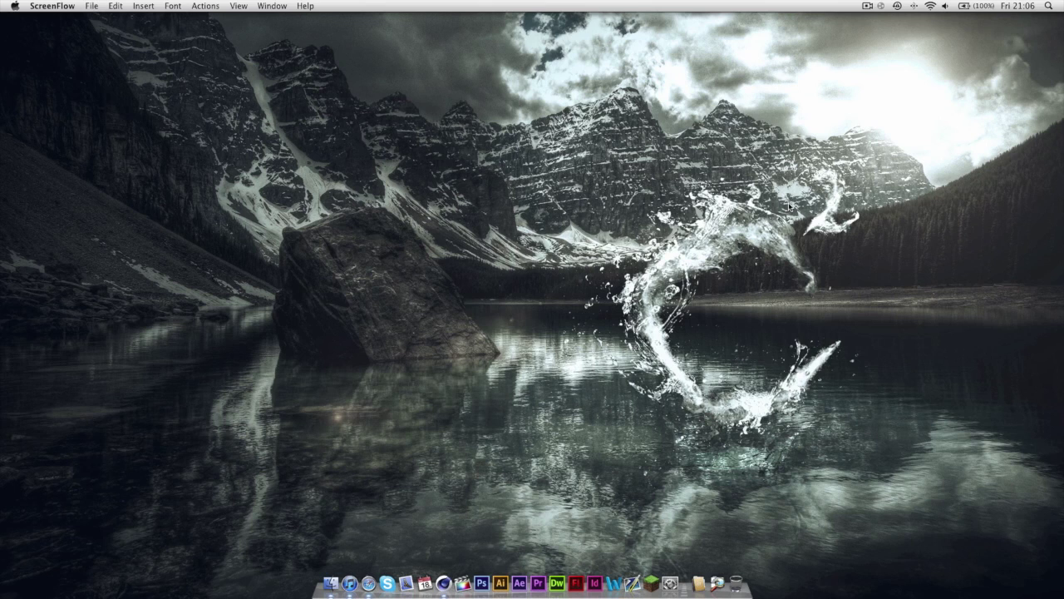
Step: Switch to Cinema 4D and delete the Infinite, Area, Spot and Light objects from the scene
click(443, 582)
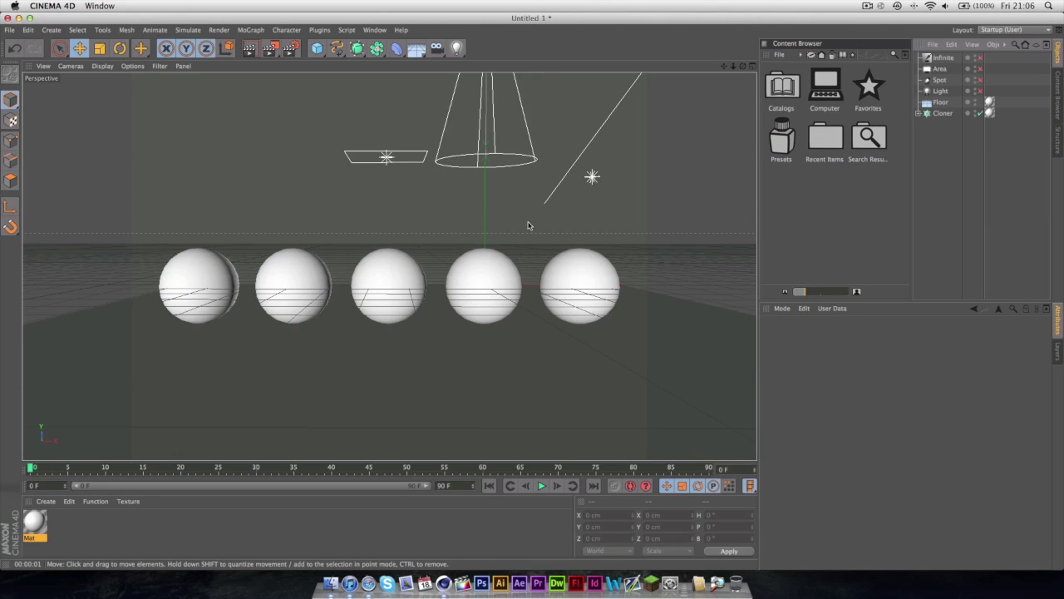
click(956, 92)
shift+click(944, 63)
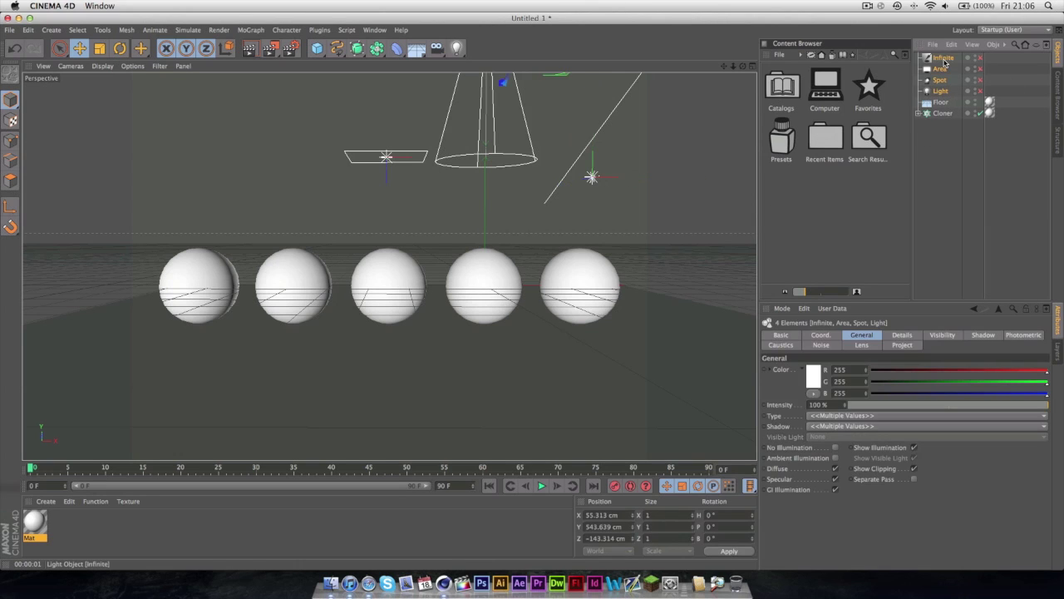
key(Delete)
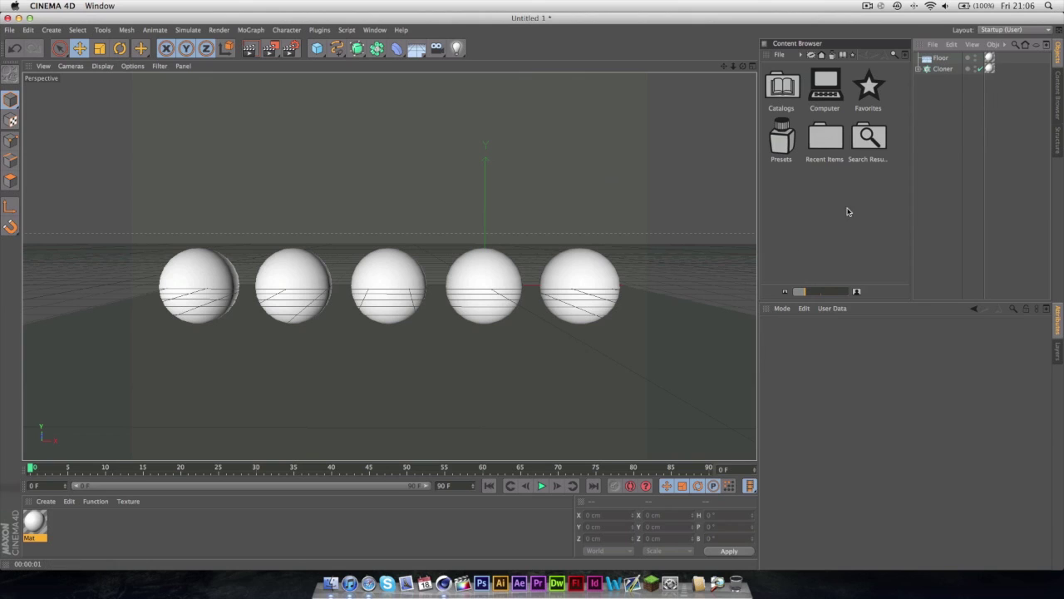
Step: Add an omni light from a detached light palette and raise it to about 532 cm in Y, previewing the render
click(457, 51)
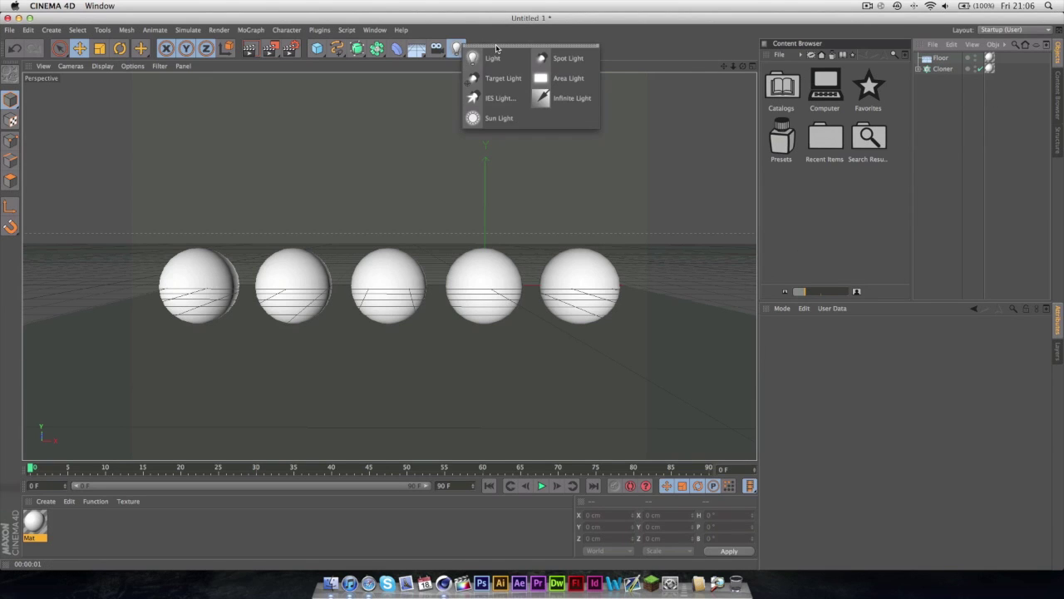
drag(498, 47, 817, 199)
click(782, 206)
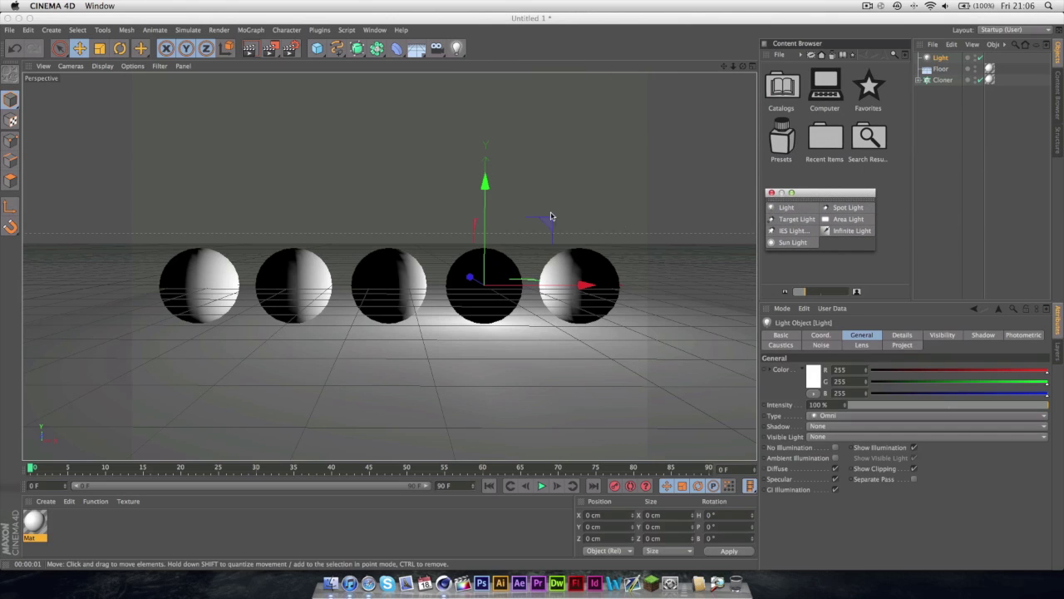
drag(485, 208, 482, 192)
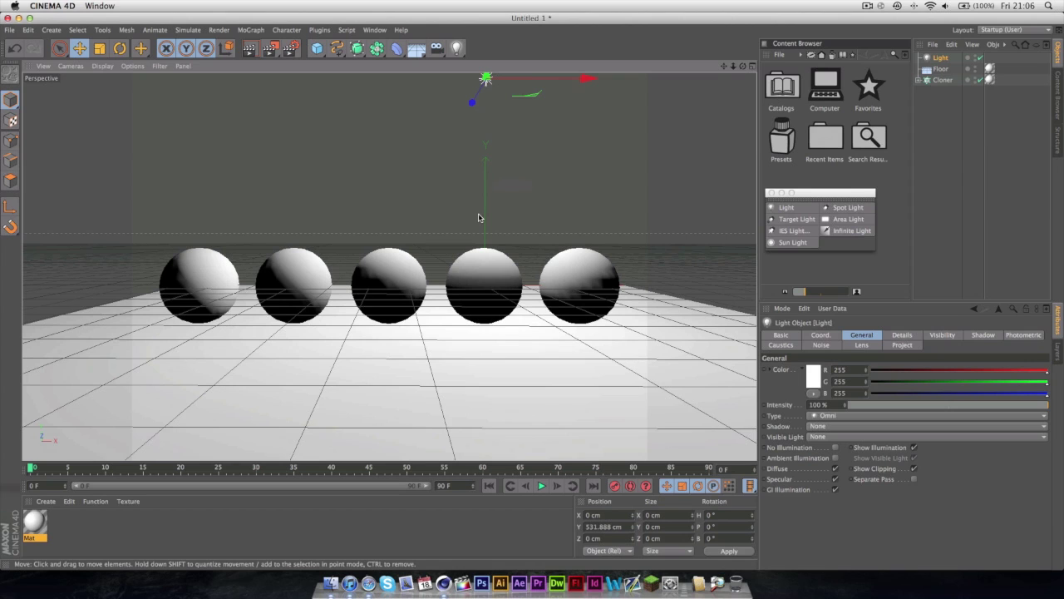
key(super+r)
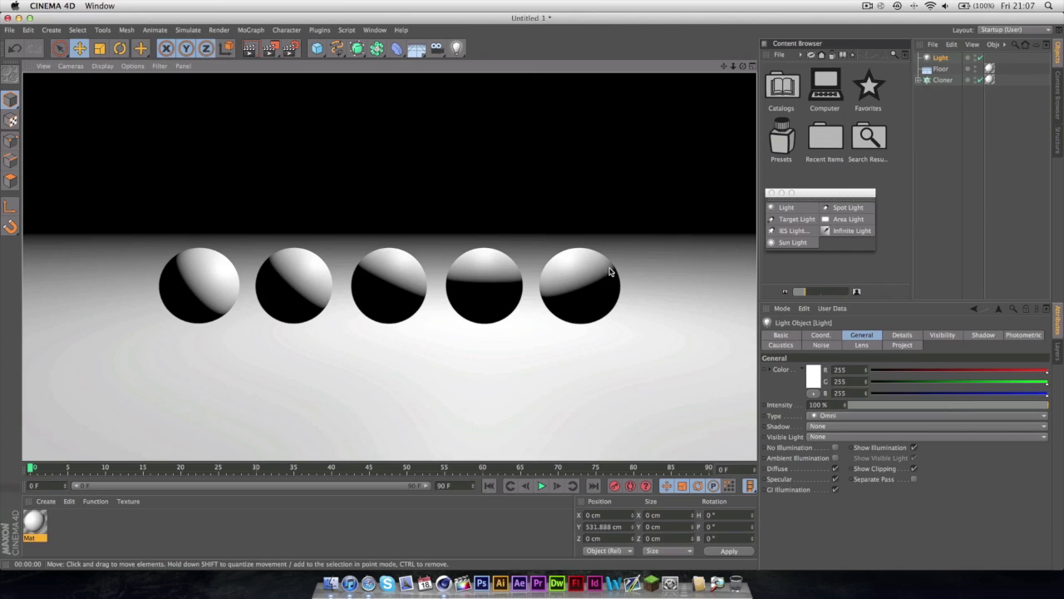
Step: Set the omni light's shadow type to Shadow Maps (Soft) and render the view
click(936, 58)
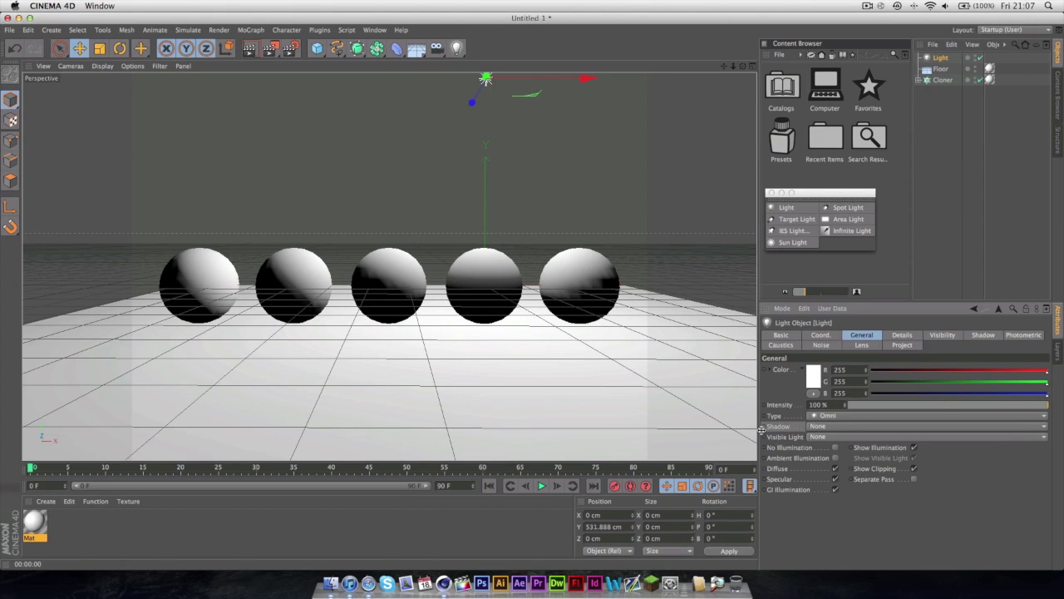
click(846, 427)
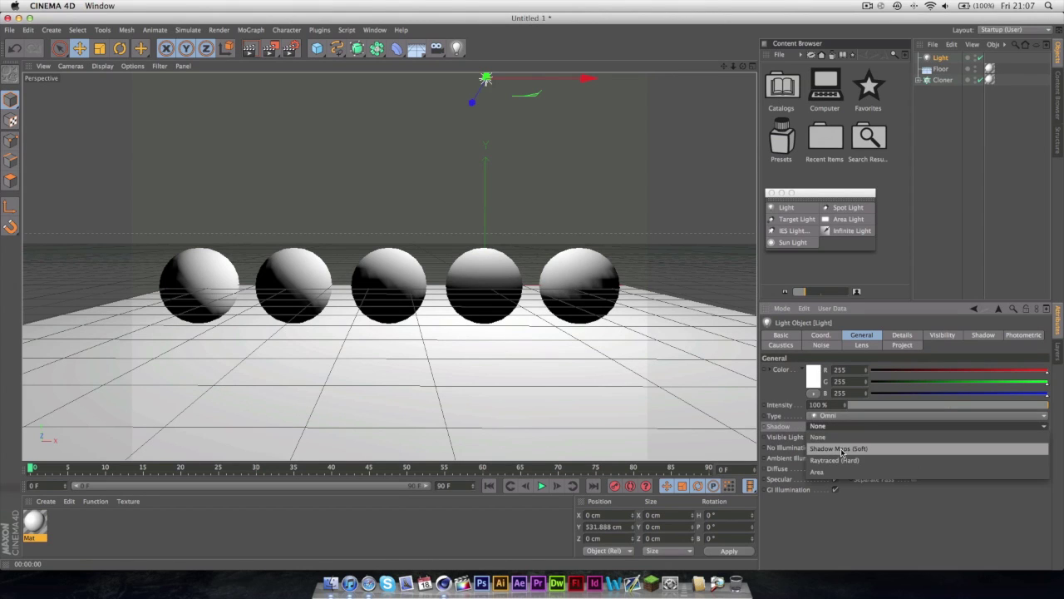
click(842, 449)
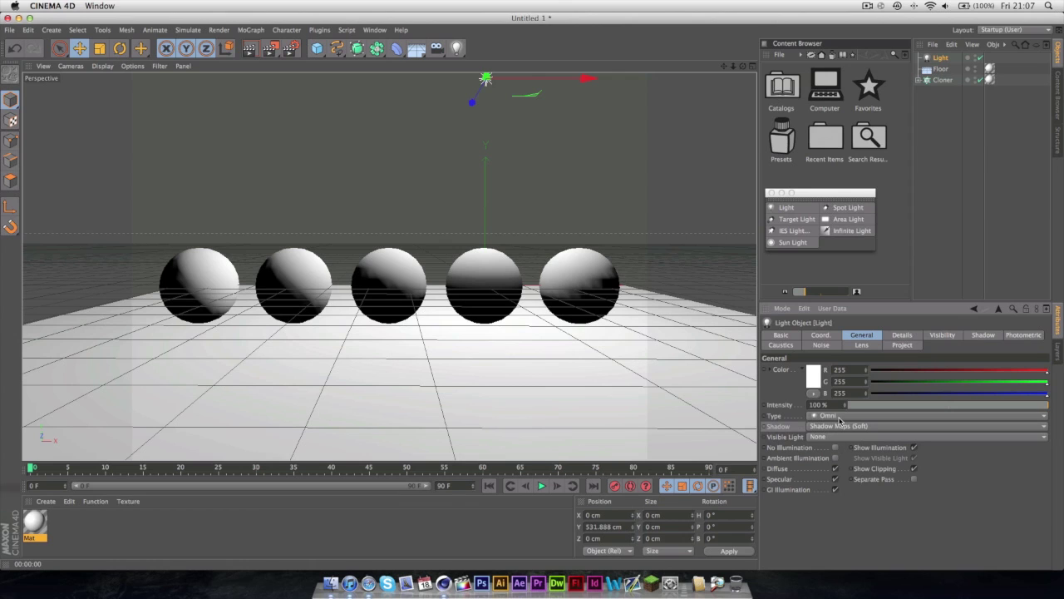
key(super+r)
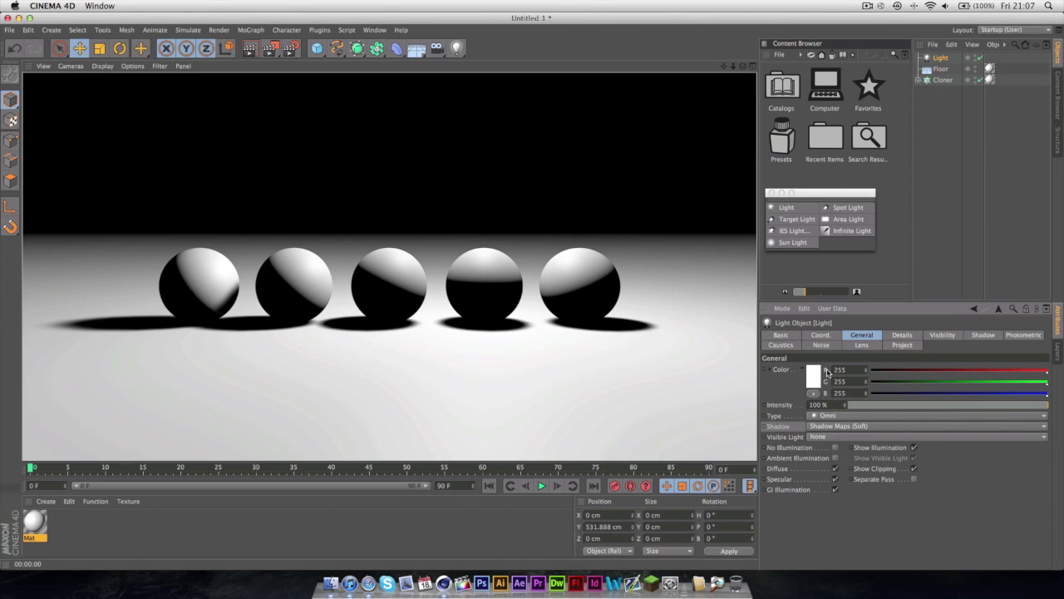
Step: Lower the omni light's shadow density to 63% and render the view
click(982, 335)
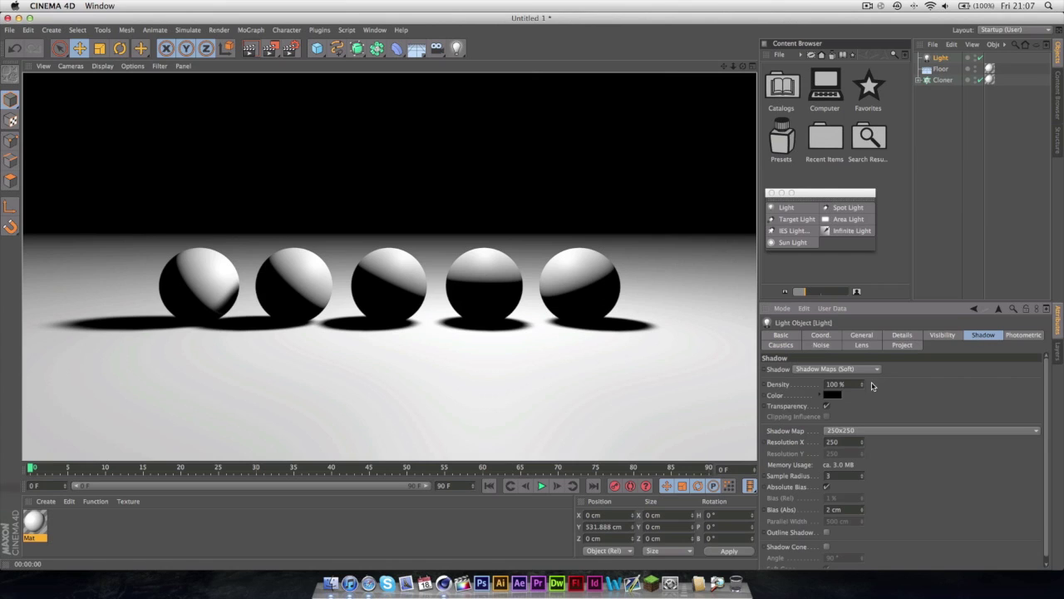
mouse_move(863, 385)
mouse_down()
mouse_move(849, 385)
mouse_move(862, 386)
mouse_up()
key(ctrl+r)
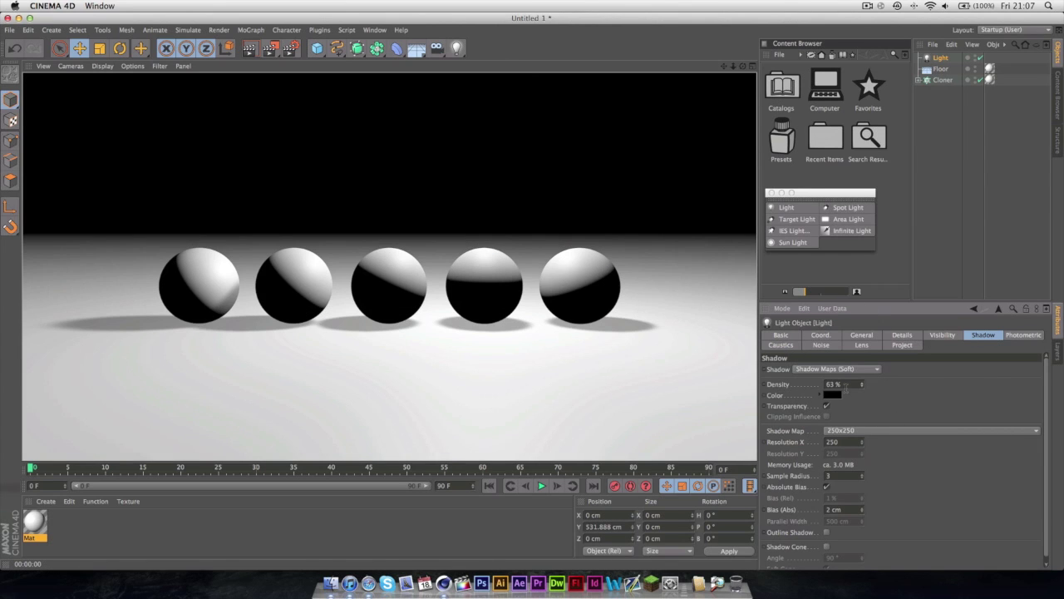
Step: Set the omni light's shadow density back to 100%
double_click(833, 384)
text(100)
key(Return)
key(ctrl+r)
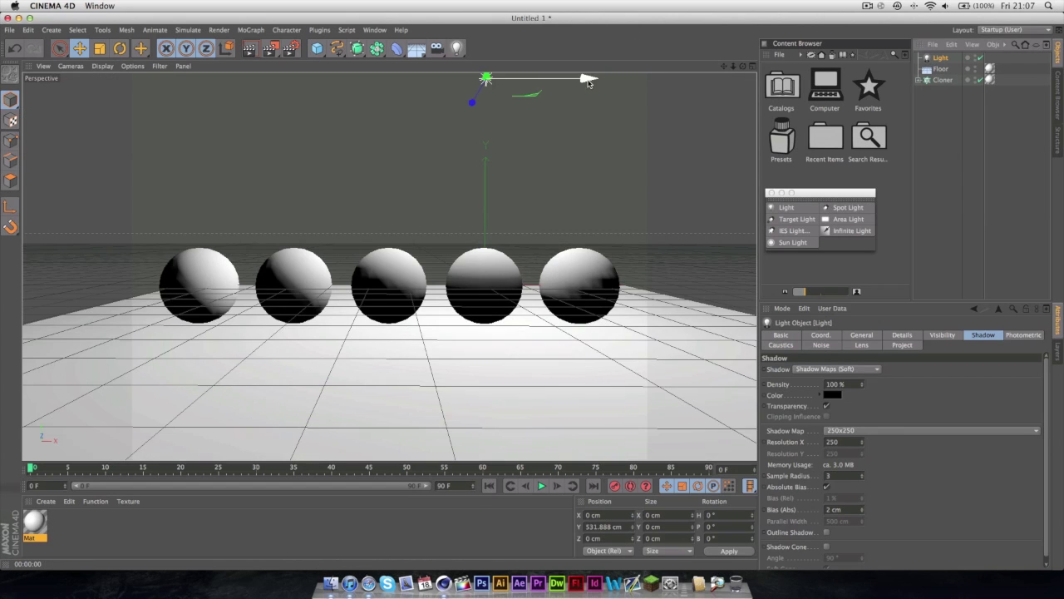
Step: Move the omni light along X to about -1169 cm, beyond the row of spheres, and render the view
mouse_move(588, 80)
mouse_down()
mouse_move(266, 87)
mouse_move(640, 88)
mouse_up()
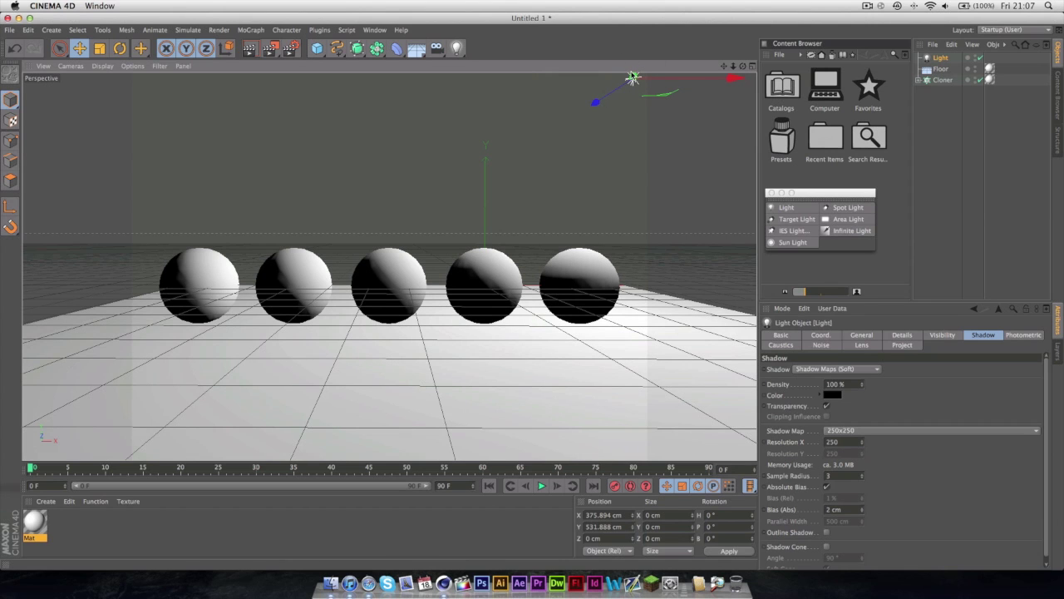
drag(676, 78, 33, 79)
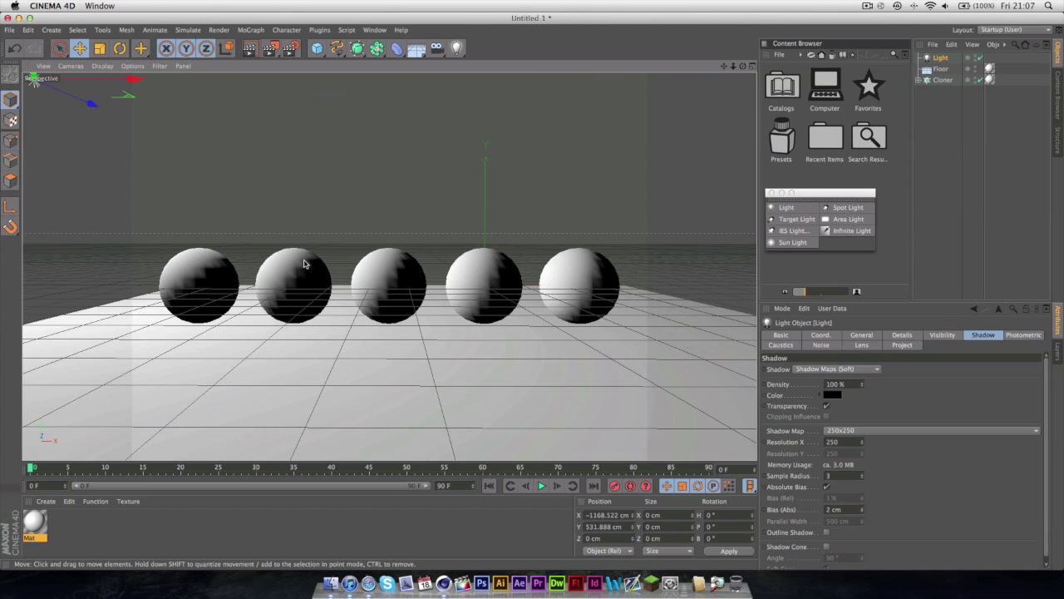
key(super+r)
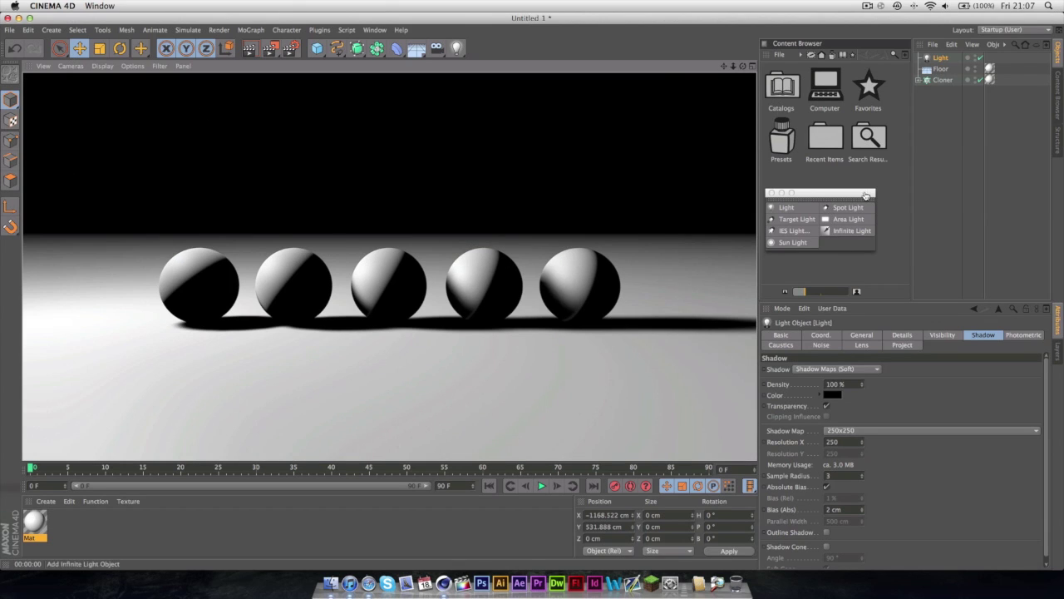
Step: Delete the omni light and add a spot light in its place
click(943, 59)
key(Delete)
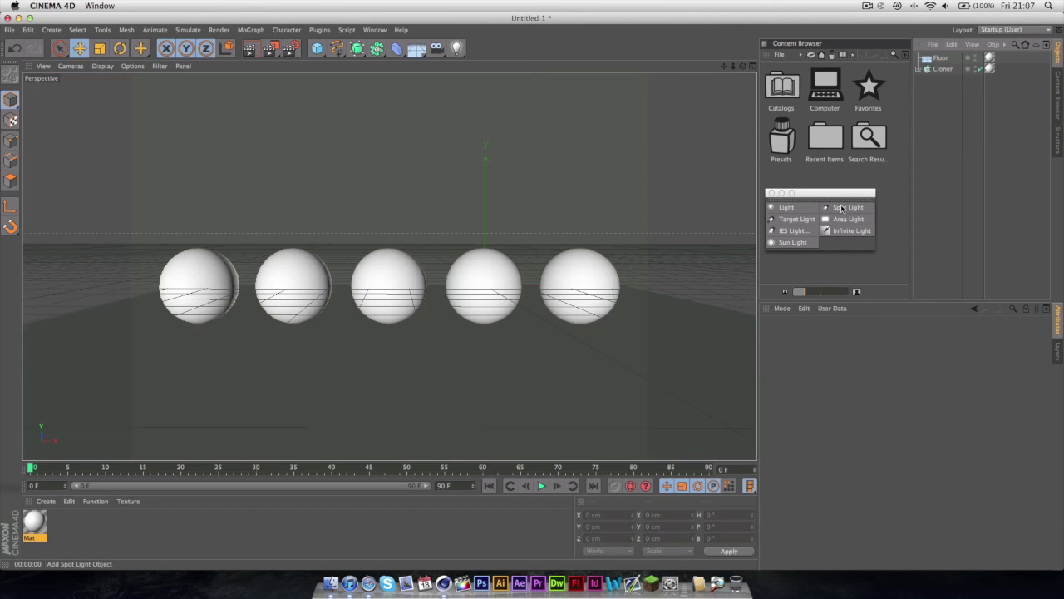
click(842, 207)
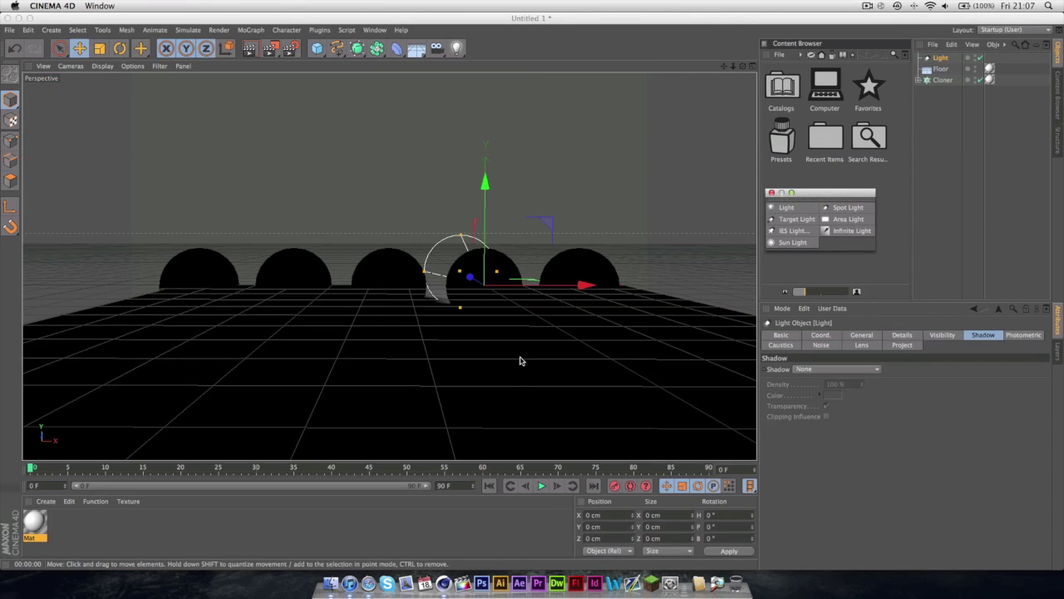
Step: Tilt the spot light to a pitch of -95° and raise it to about 1122 cm in Y, previewing the render
key(r)
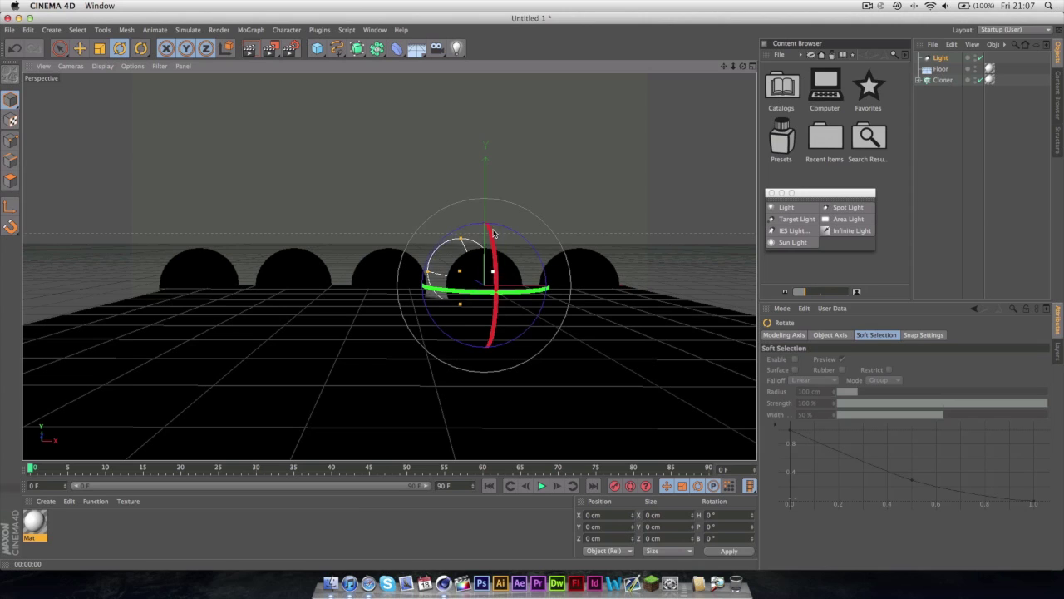
drag(493, 232, 495, 260)
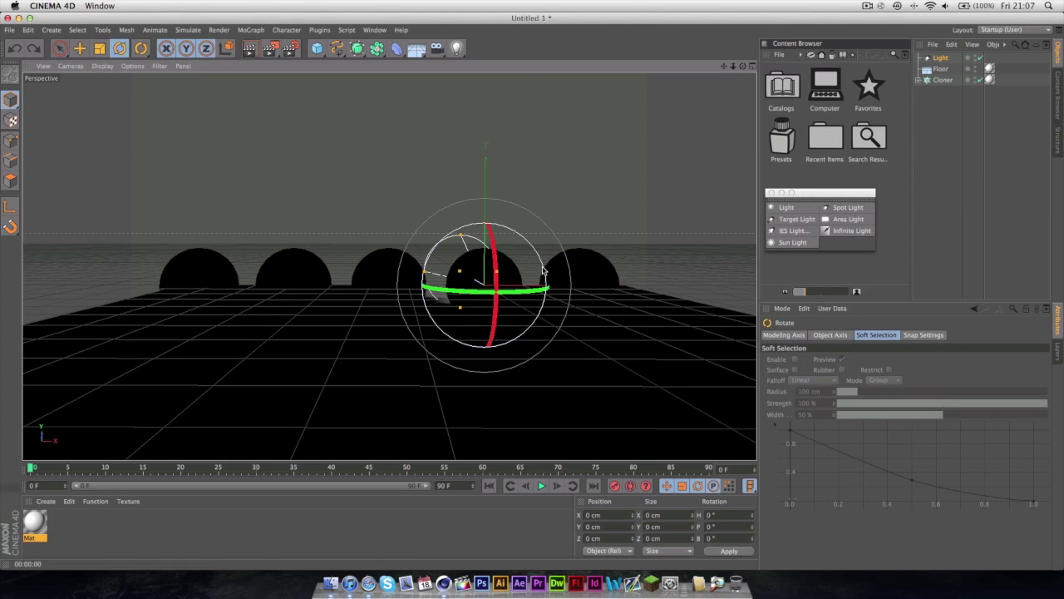
drag(496, 254, 487, 124)
key(e)
drag(476, 355, 441, 90)
key(super+r)
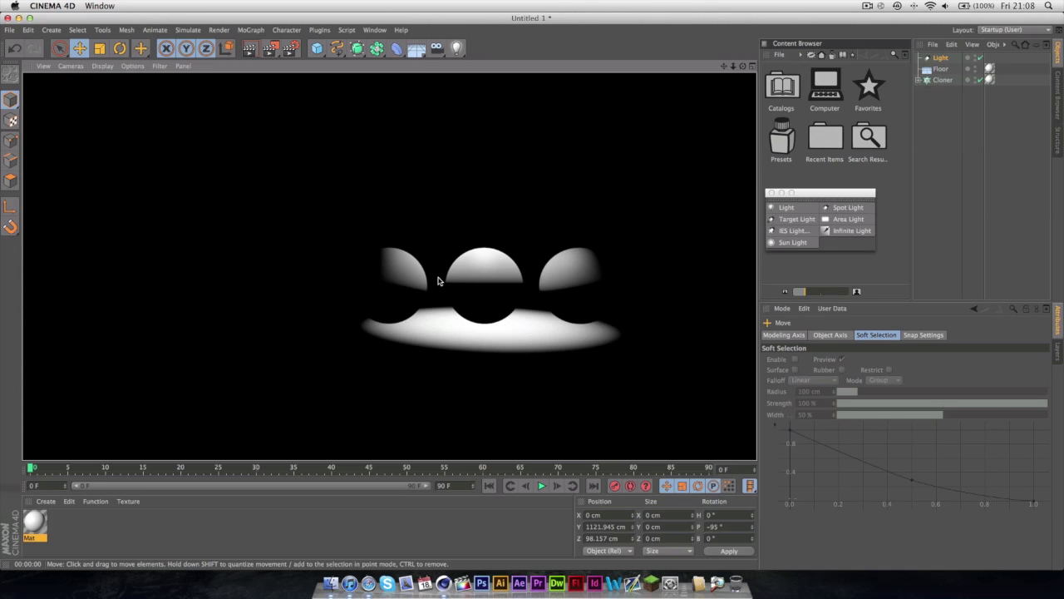
Step: Set the spot light's shadow type to Shadow Maps (Soft) and render the view
click(940, 57)
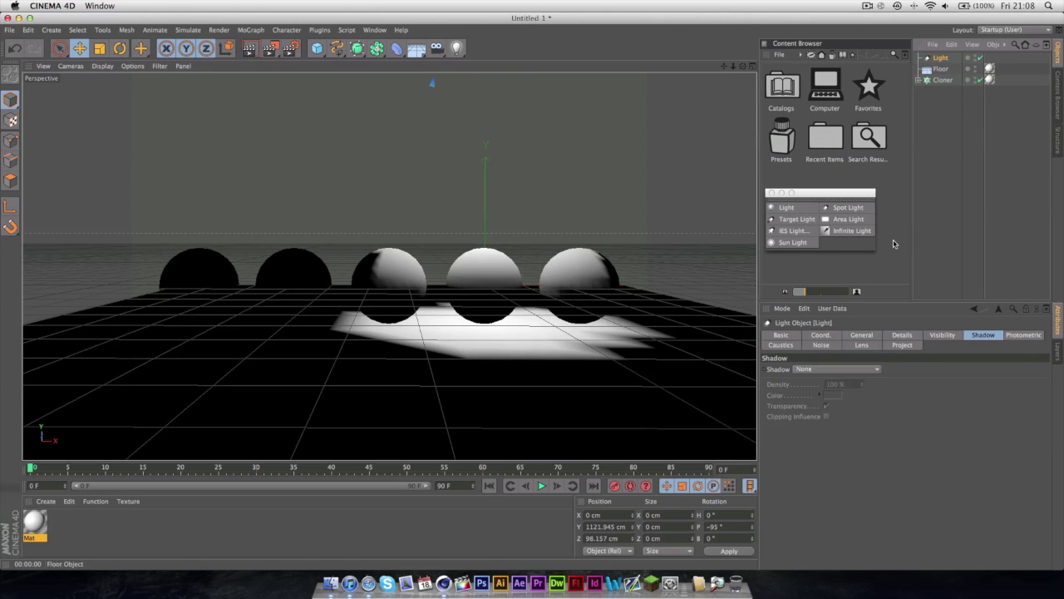
click(847, 333)
click(826, 427)
click(840, 438)
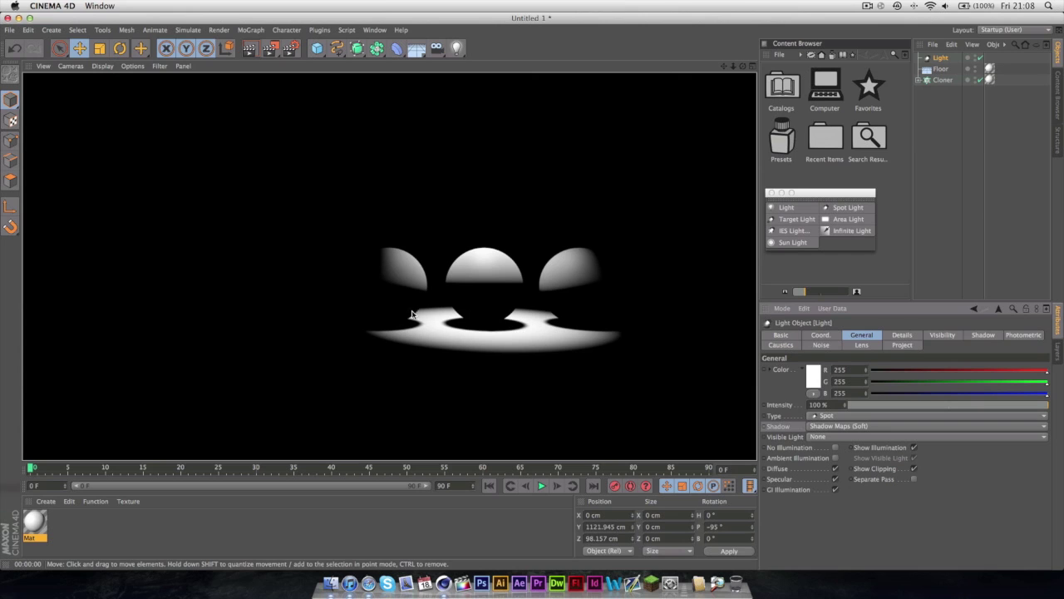
Step: Lower the spot light towards the spheres to about 642 cm in Y and render the view
click(948, 58)
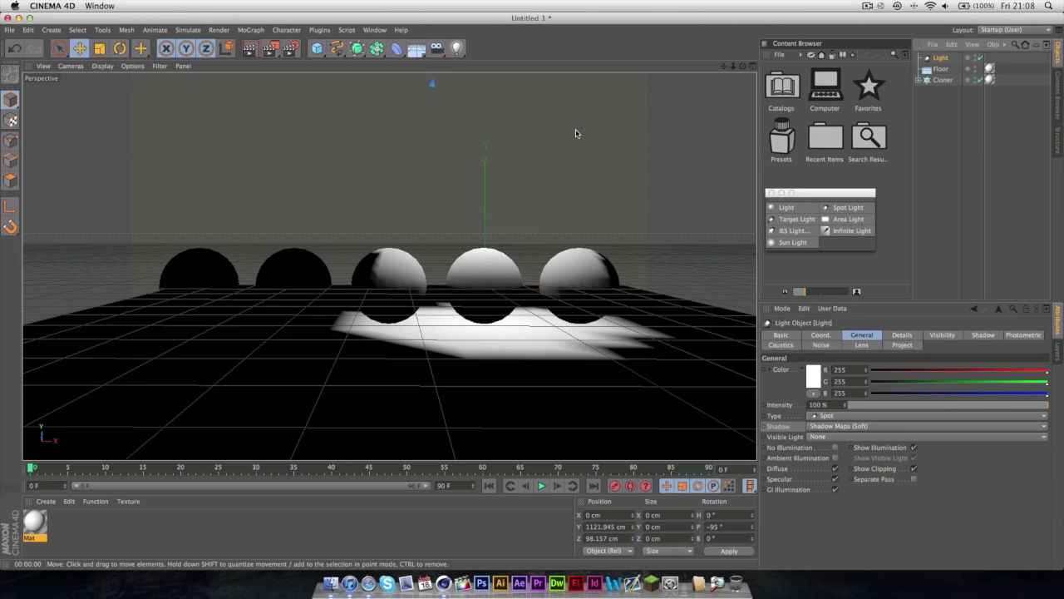
scroll(640, 135, down, 4)
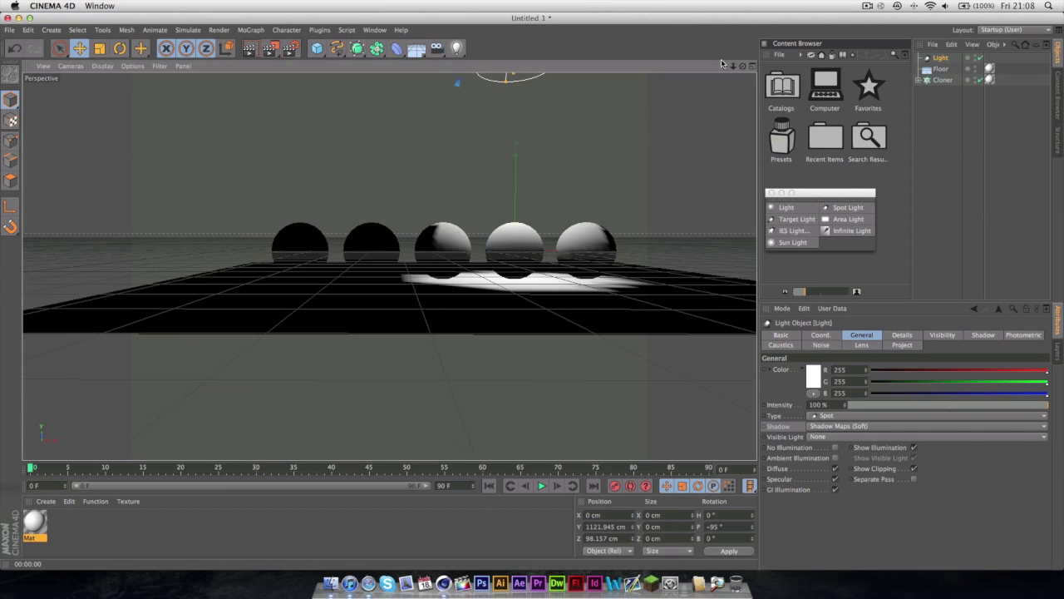
drag(722, 64, 606, 83)
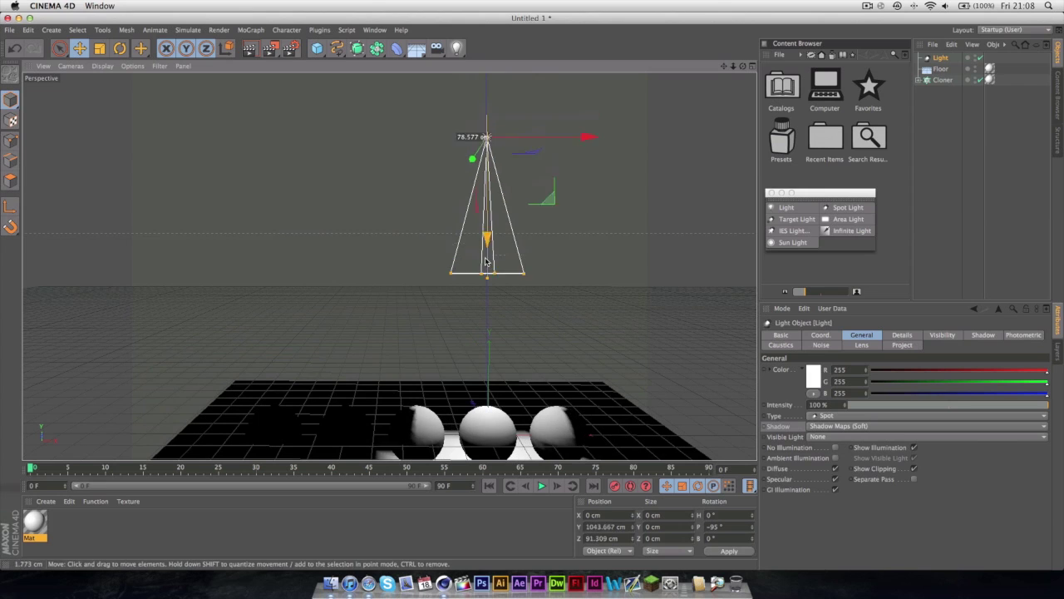
drag(487, 262, 487, 354)
drag(723, 66, 389, 266)
key(ctrl+r)
drag(723, 67, 389, 266)
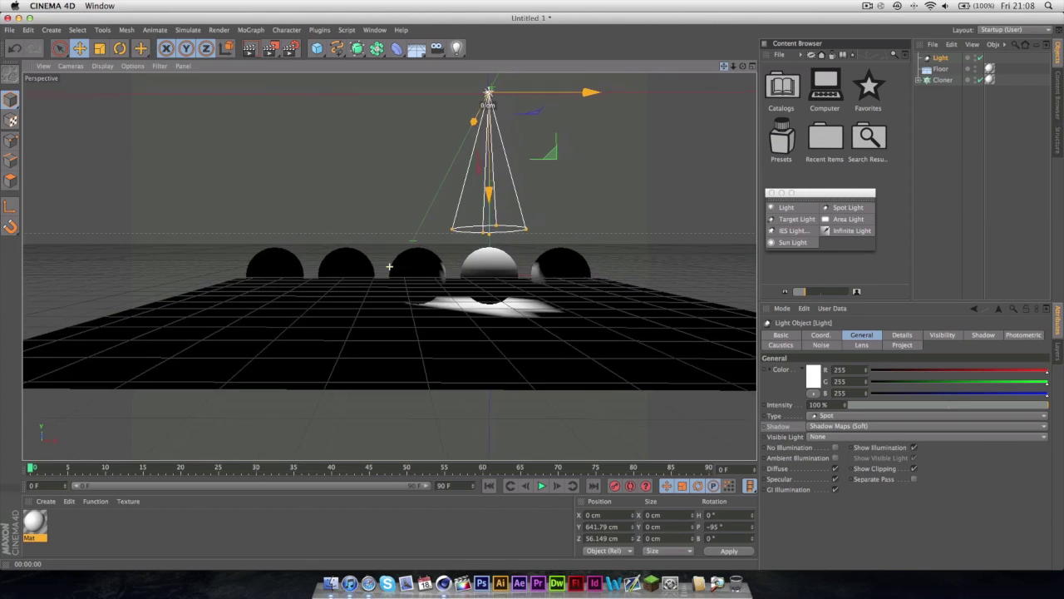
key(ctrl+r)
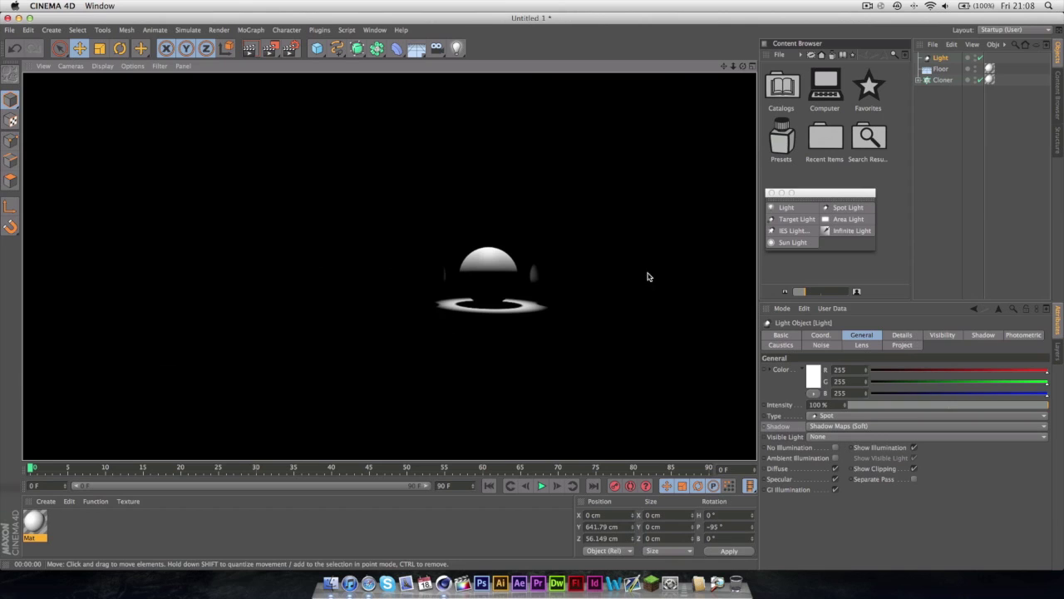
Step: Delete the spot light and add an area light in its place
click(967, 138)
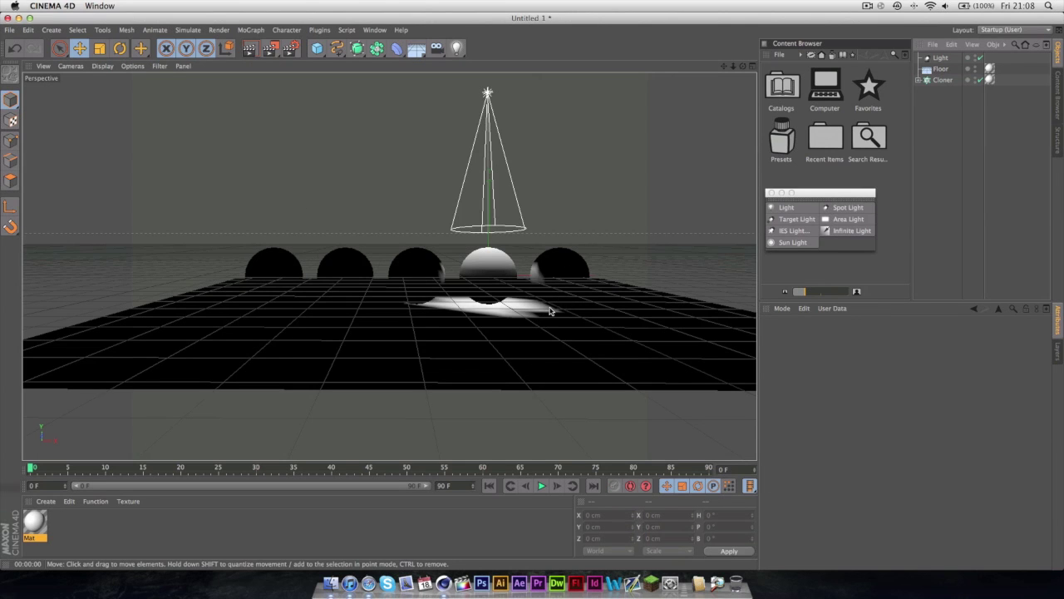
scroll(549, 311, up, 2)
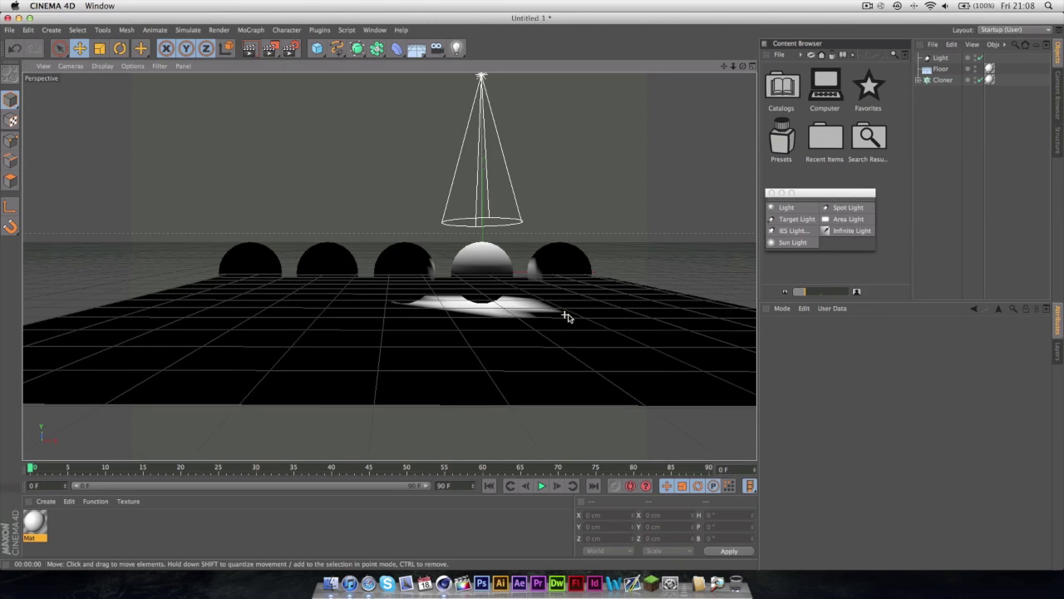
click(943, 58)
key(Delete)
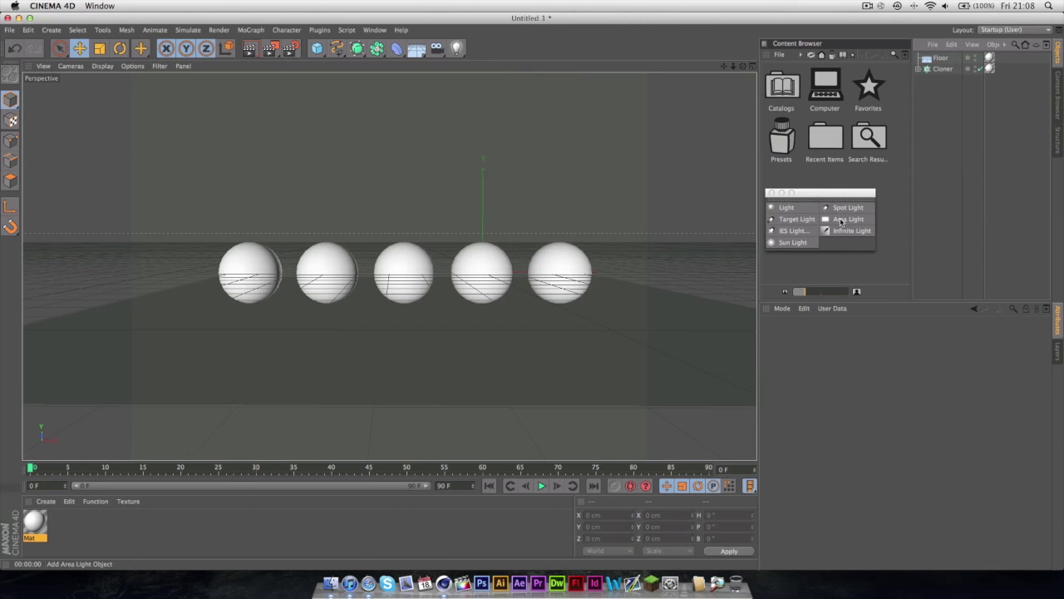
click(840, 220)
Step: Rotate the area light to a pitch of -90° and raise it above the spheres to about 382 cm in Y
key(r)
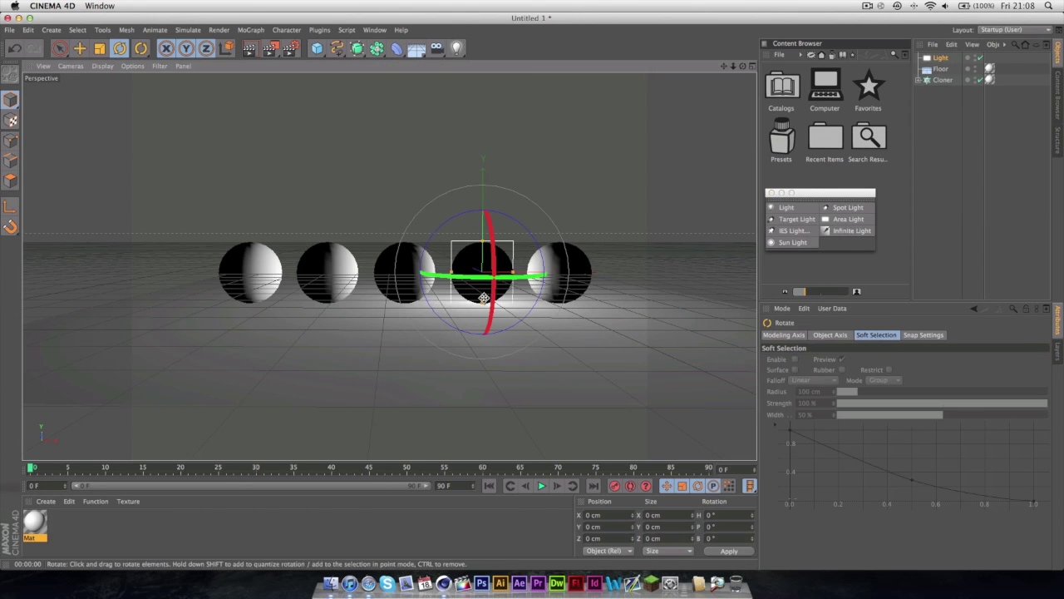
drag(490, 312, 486, 188)
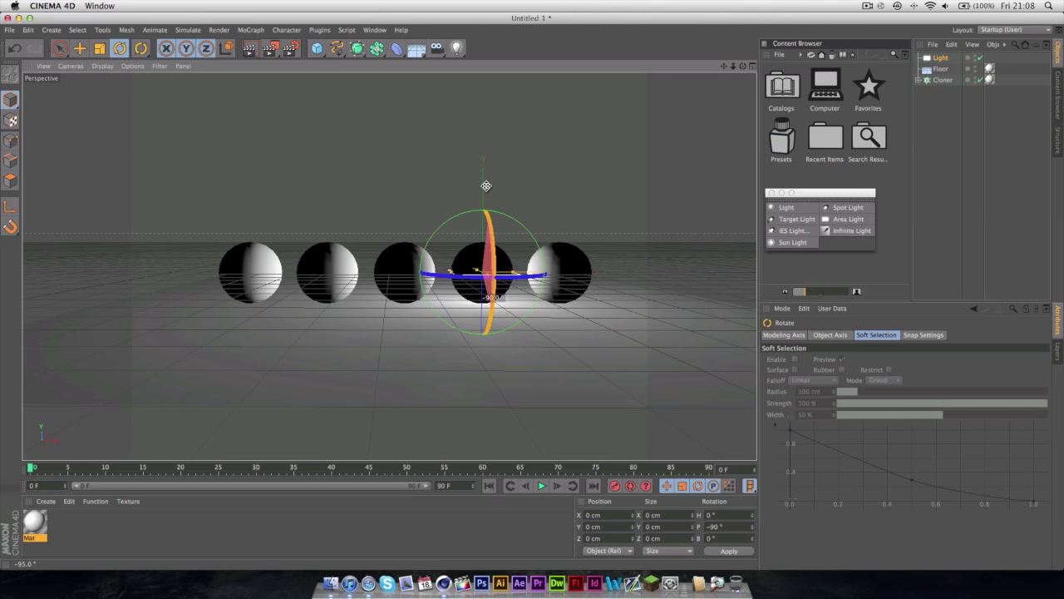
key(e)
drag(481, 366, 482, 205)
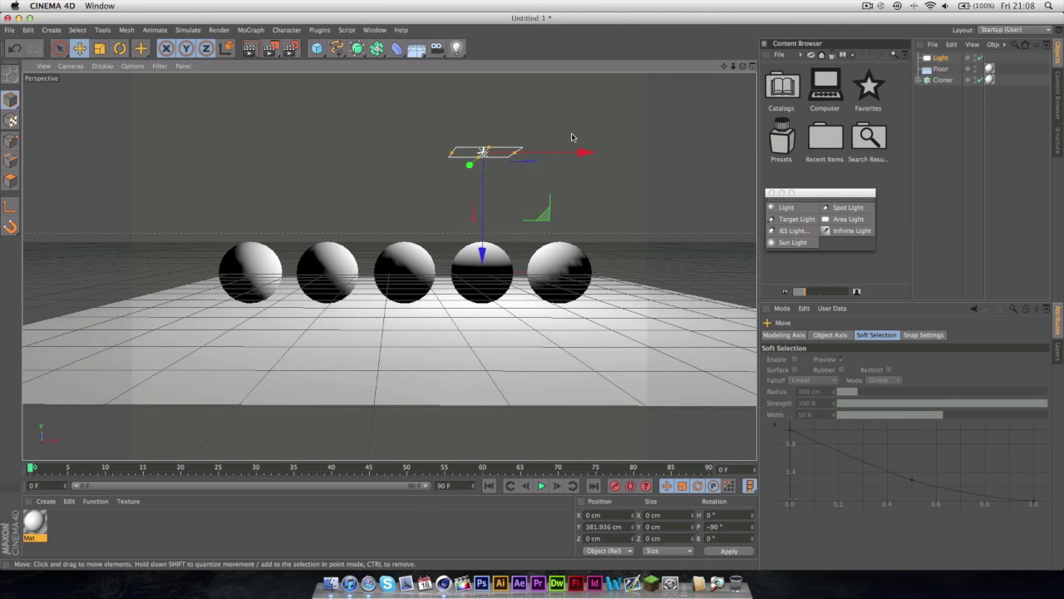
Step: Move the area light along X to about -360 cm, over the middle of the sphere row, and render the view
drag(570, 152, 457, 152)
key(ctrl+r)
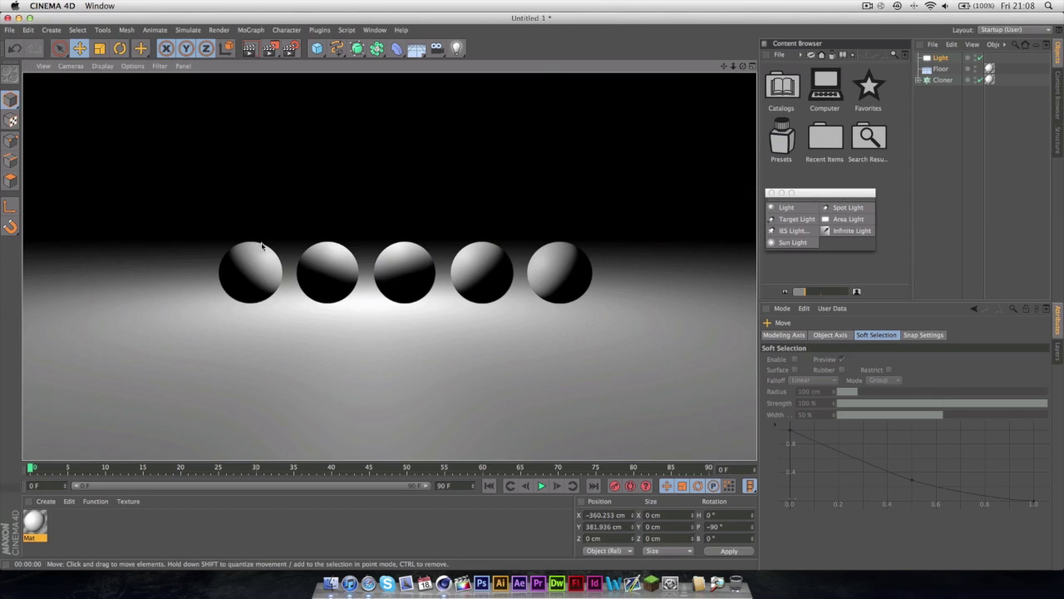
Step: Set the area light's shadow type to Area and render the view
click(947, 58)
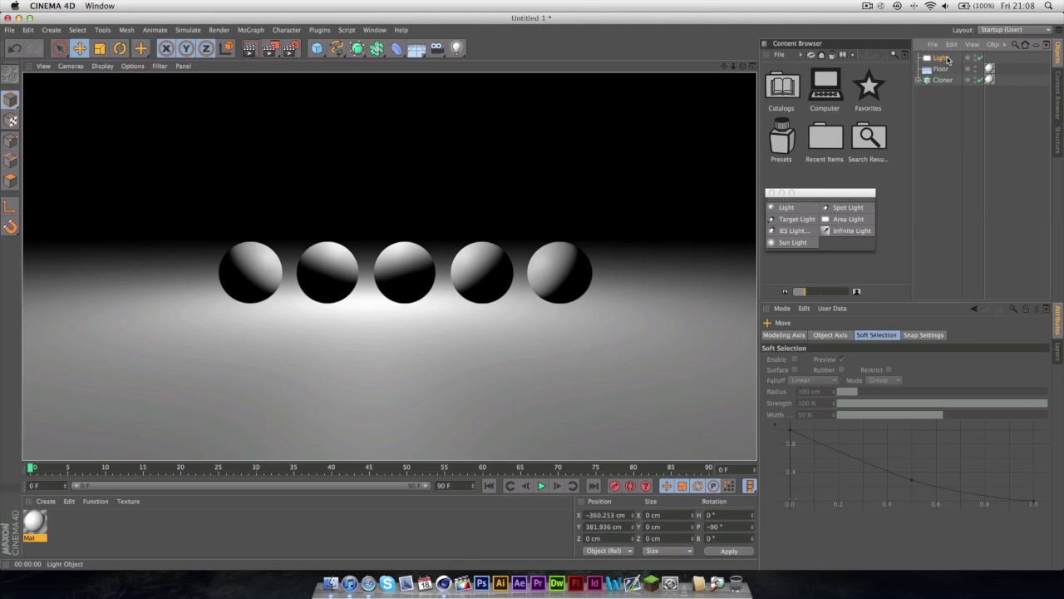
click(831, 426)
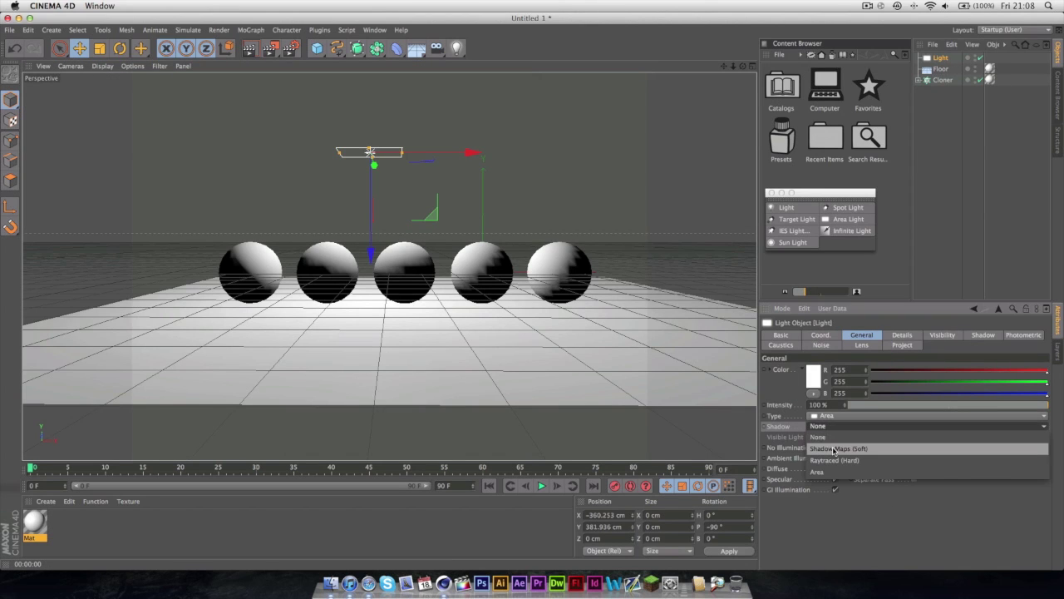
click(818, 471)
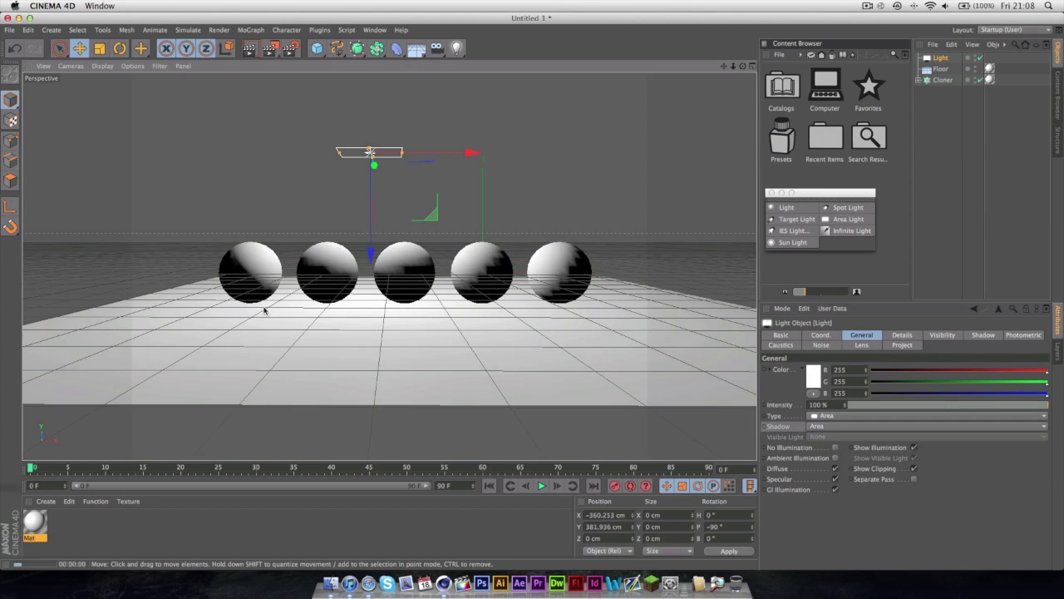
key(ctrl+r)
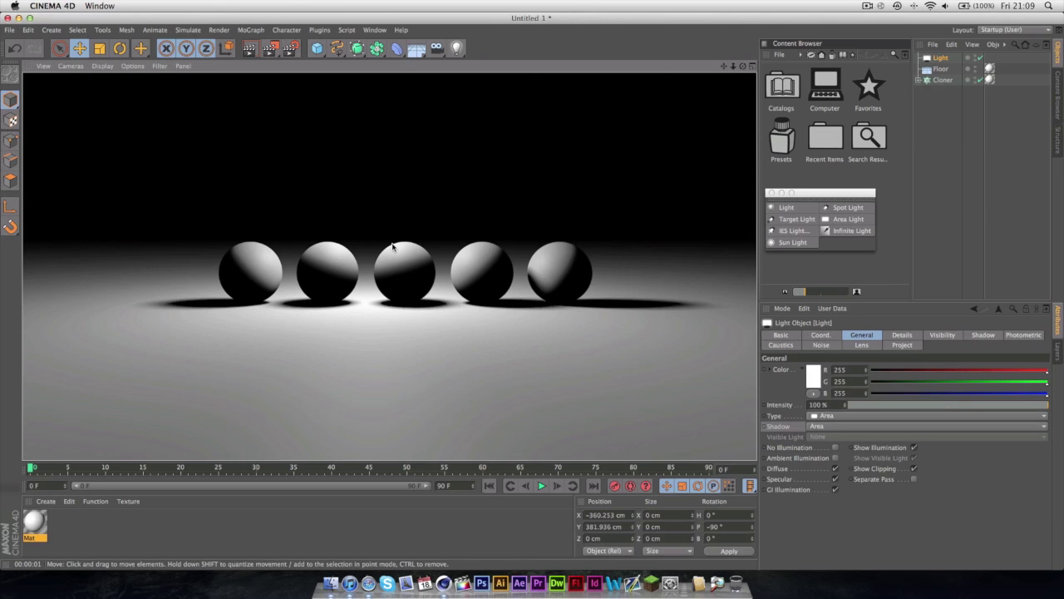
Step: Lower the area light to about 224 cm in Y, shift it to about -279 cm in X, and render the view
click(865, 426)
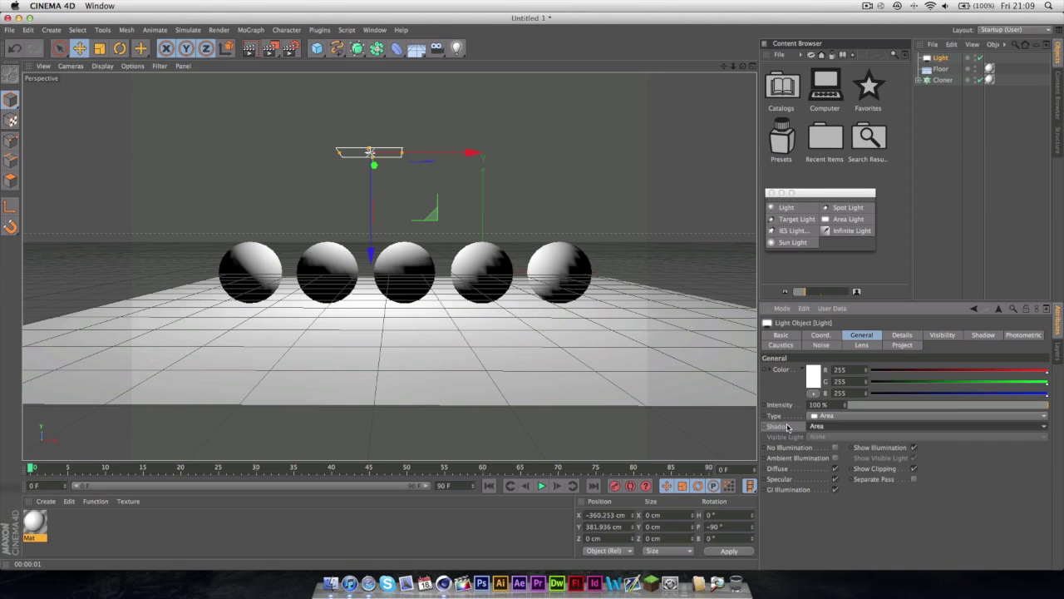
drag(374, 231, 374, 279)
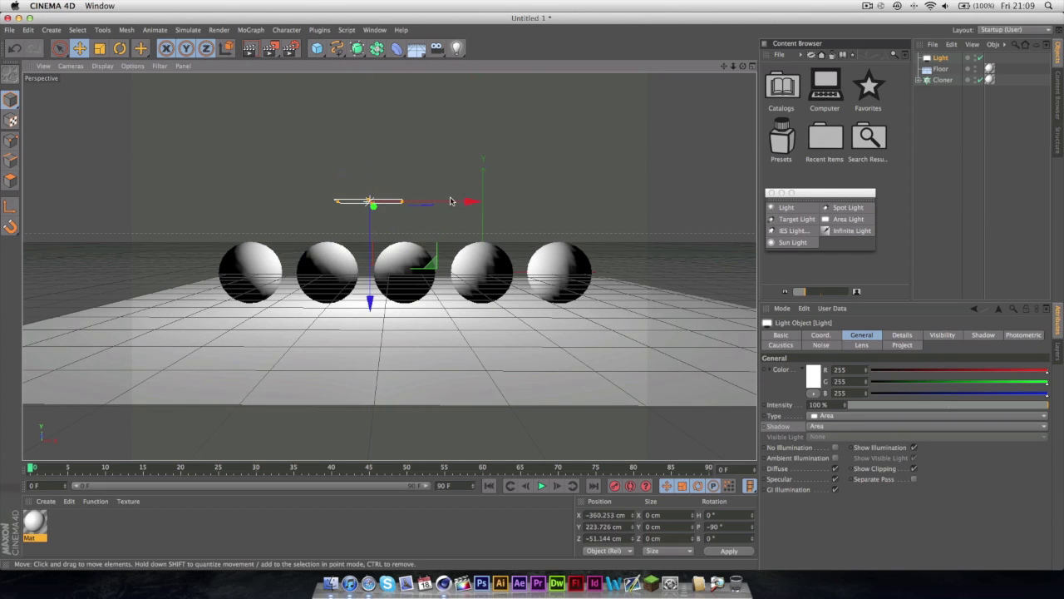
drag(449, 201, 476, 203)
key(ctrl+r)
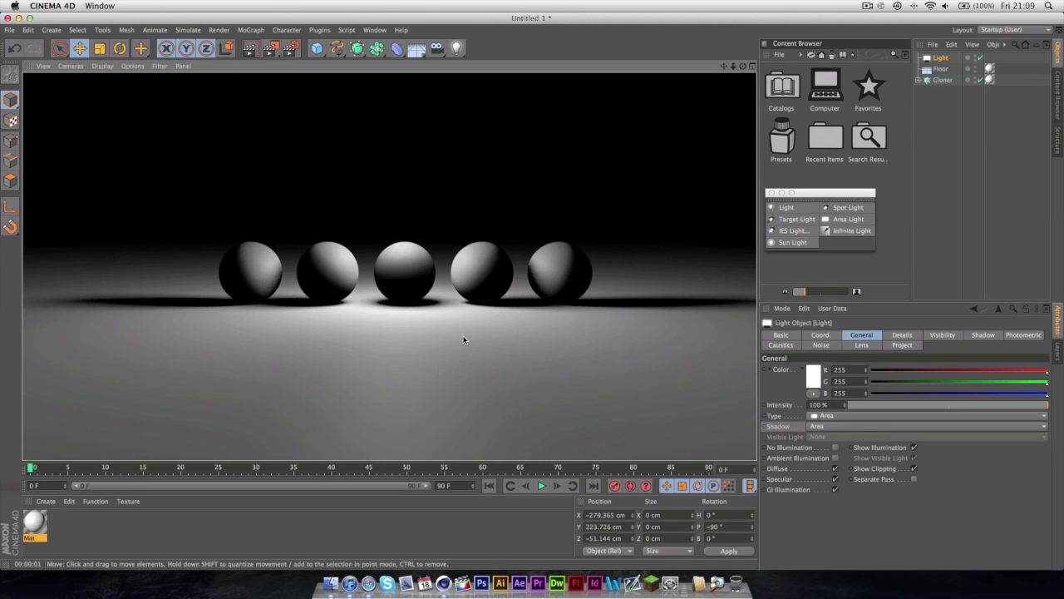
Step: Delete the area light and add an infinite light in its place
click(928, 58)
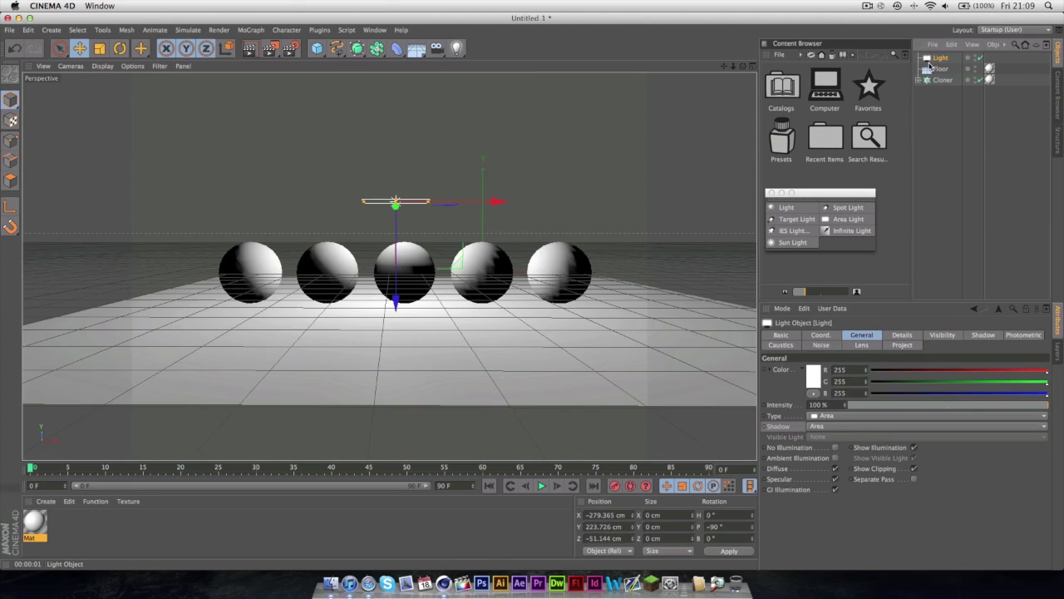
key(Delete)
click(844, 231)
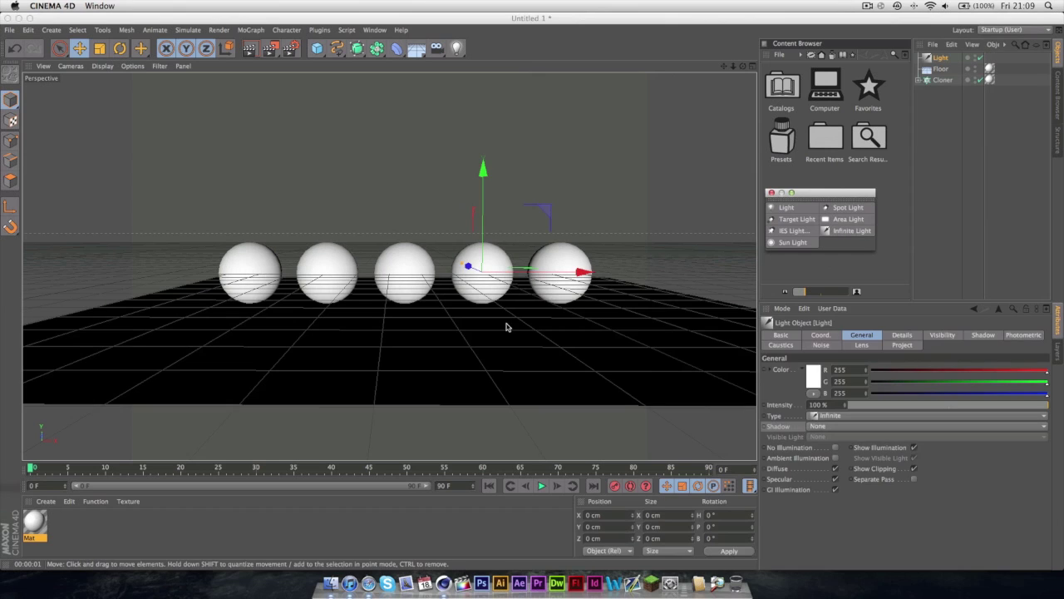
Step: Rotate the infinite light to about 105° heading, -44° pitch and 177° bank, and render the view
drag(514, 325, 507, 250)
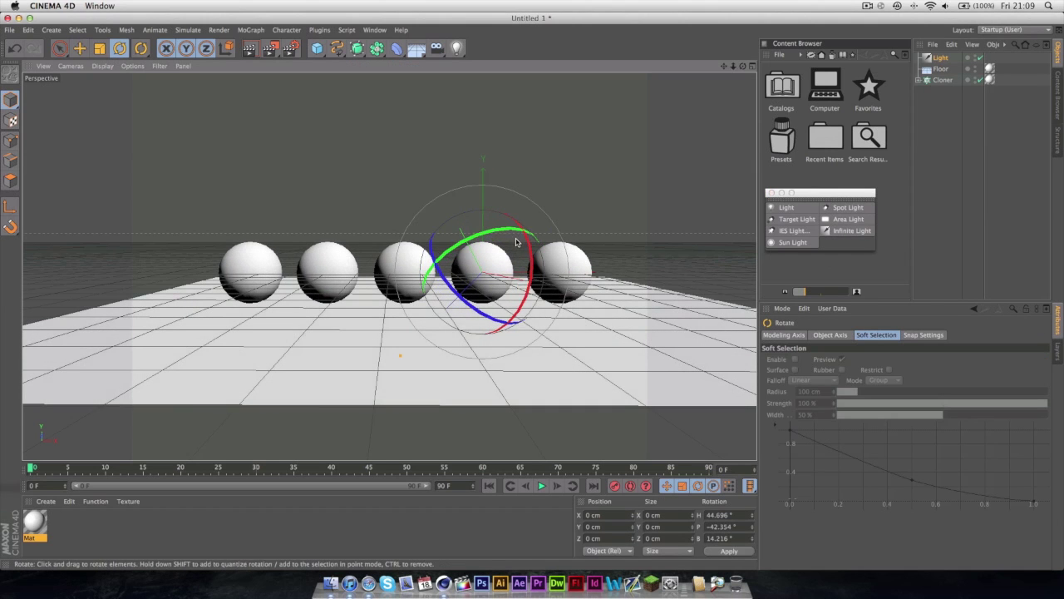
key(r)
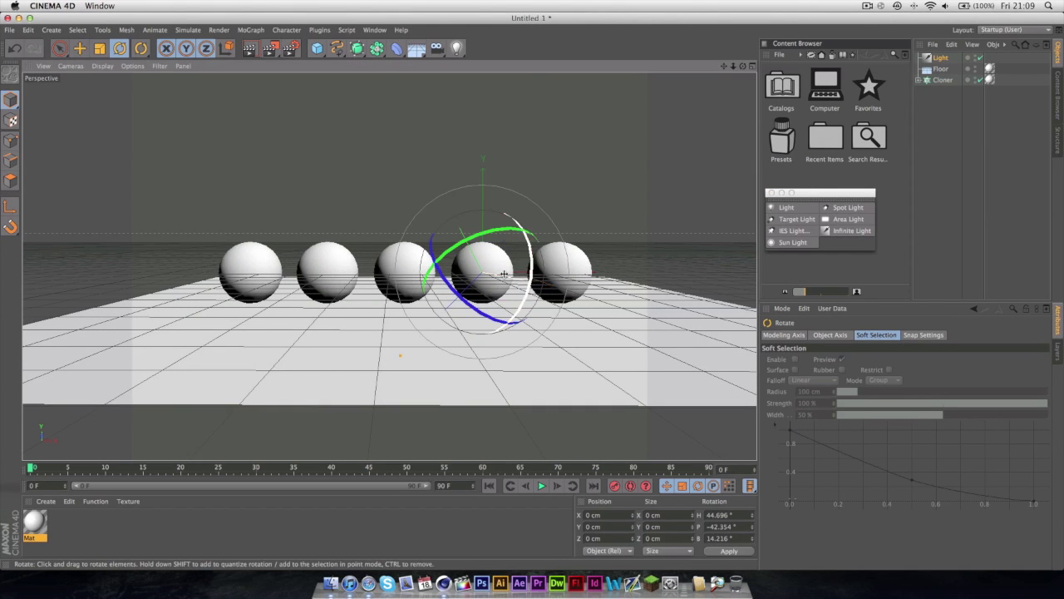
drag(441, 349, 486, 204)
key(ctrl+r)
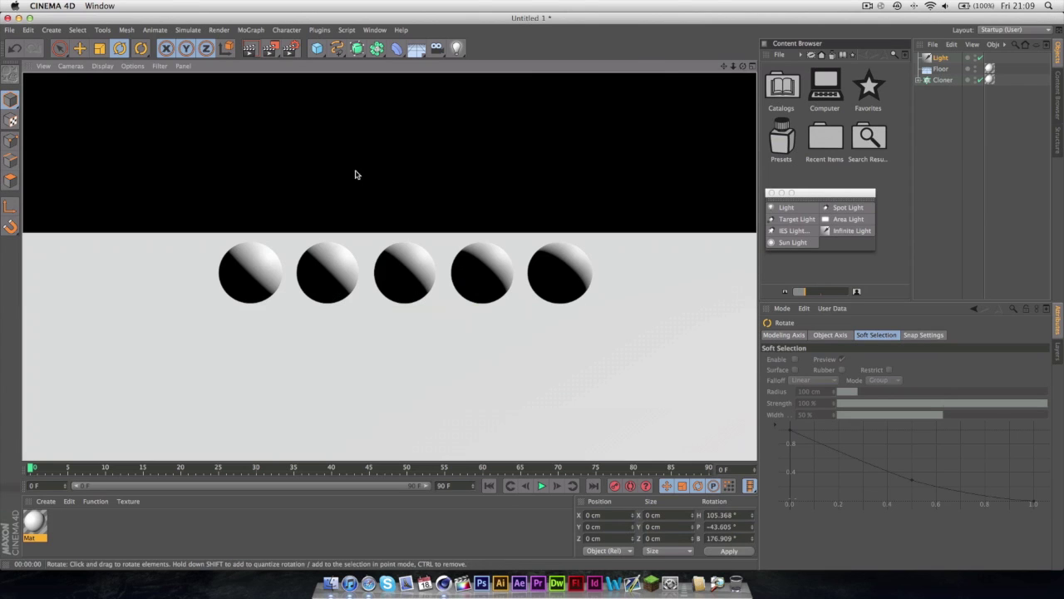
Step: Set the infinite light's shadow type to Shadow Maps (Soft) and render the view
click(938, 59)
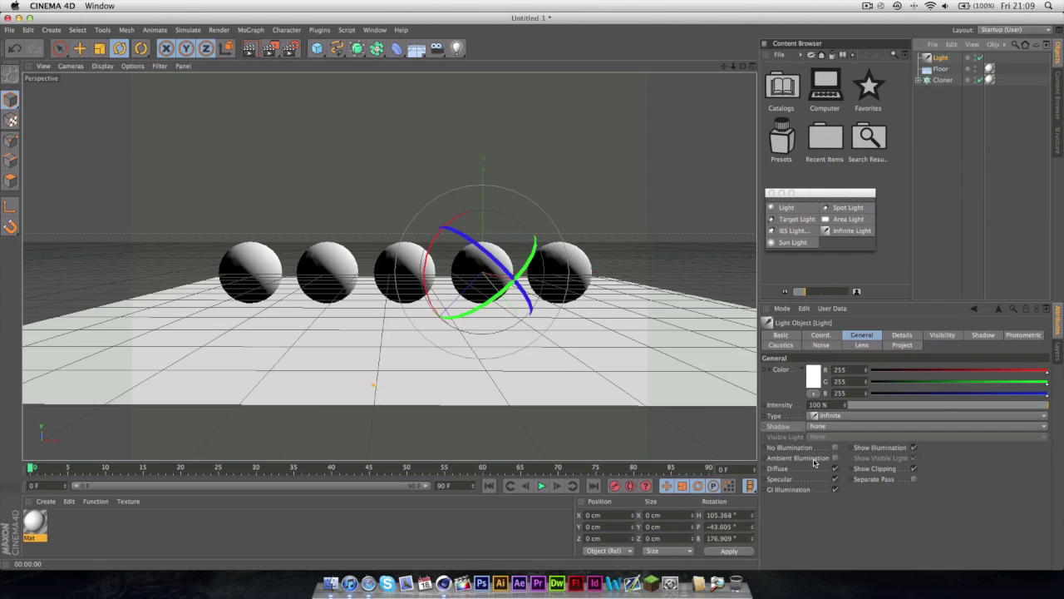
click(826, 427)
click(840, 438)
key(ctrl+r)
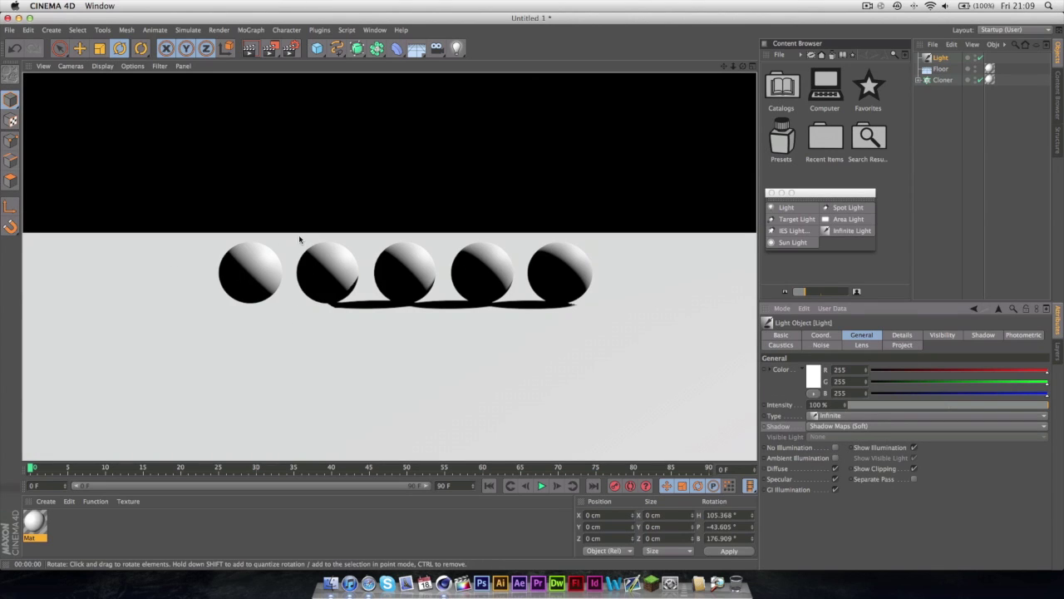
Step: Delete the infinite light and add a new area light
click(940, 58)
key(Delete)
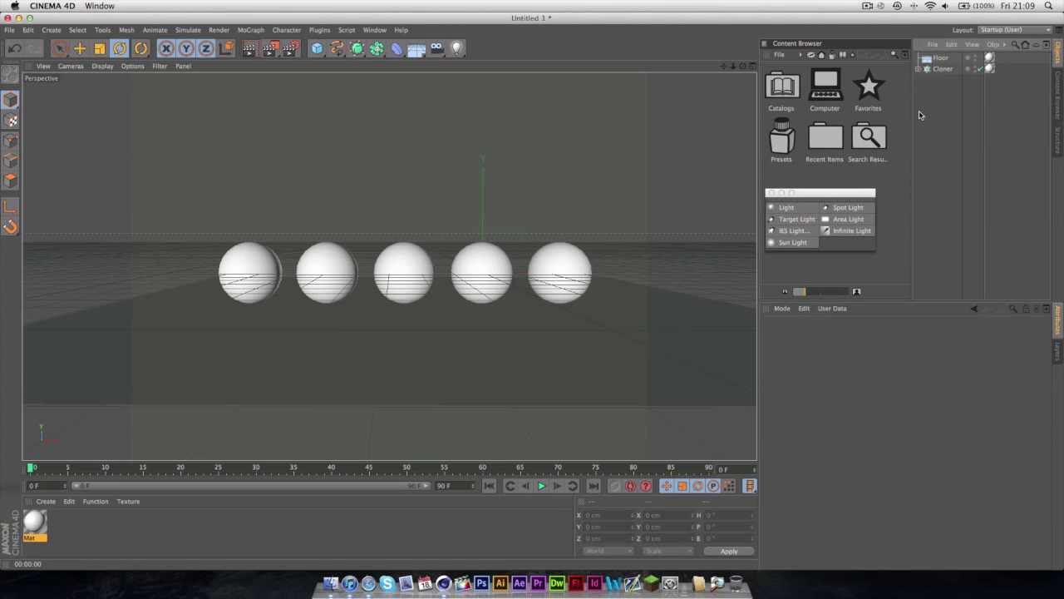
click(848, 220)
Step: Angle the area light to about 13° heading and -16° pitch, and move it to about X 217, Y 259, Z -905 cm
drag(446, 279, 513, 285)
key(e)
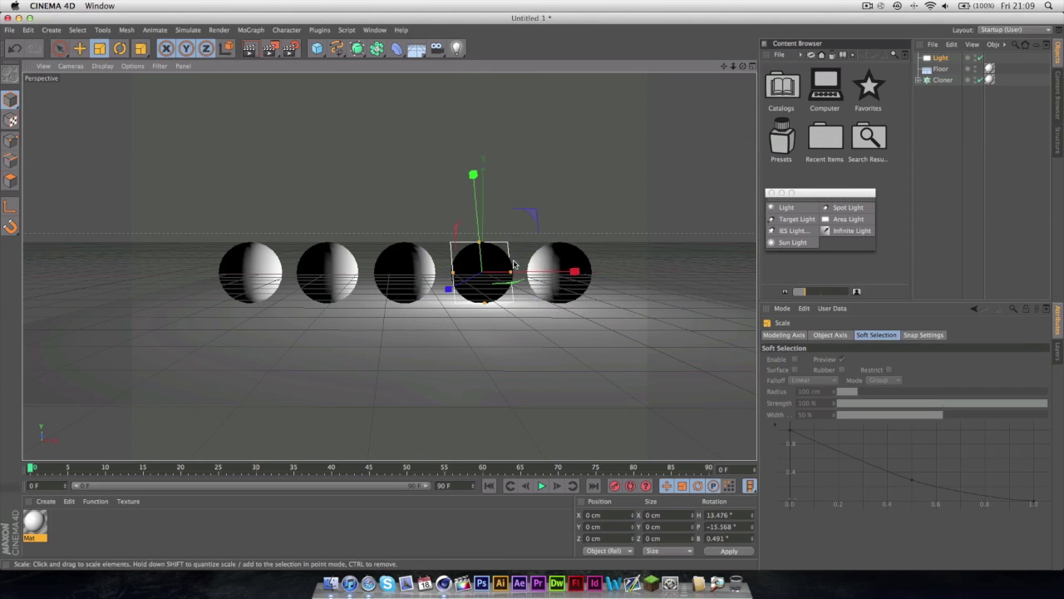
drag(449, 286, 700, 195)
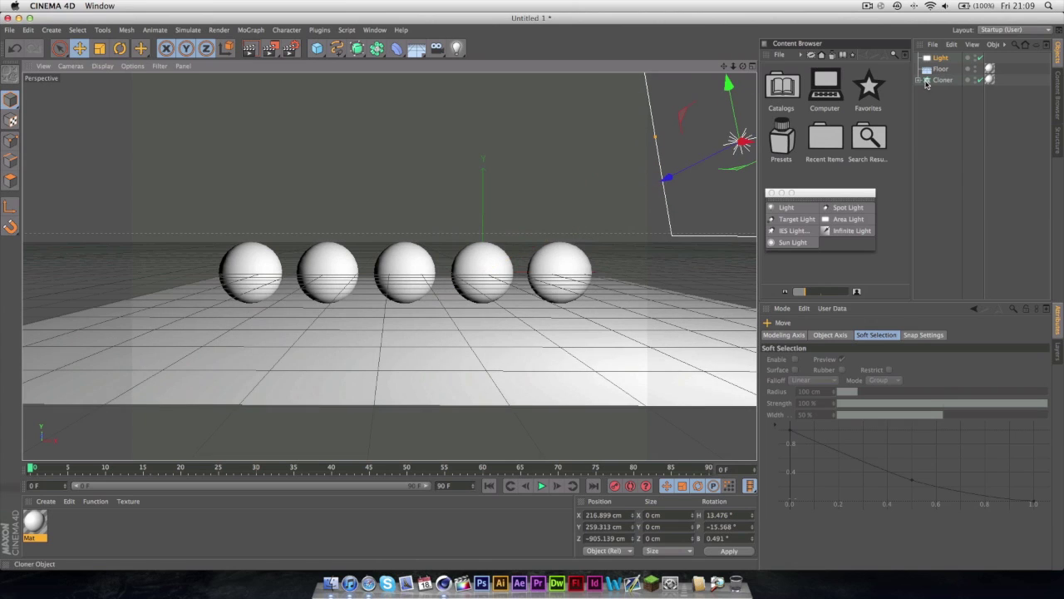
Step: Give the repositioned area light in front of the spheres Area shadows and render the view
click(941, 58)
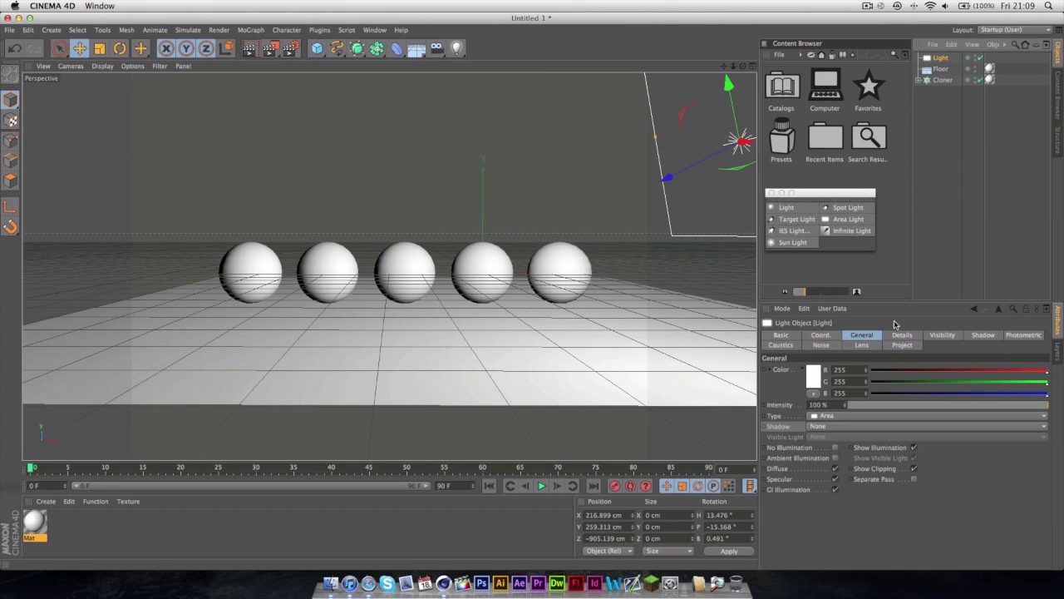
click(815, 426)
click(817, 460)
key(ctrl+r)
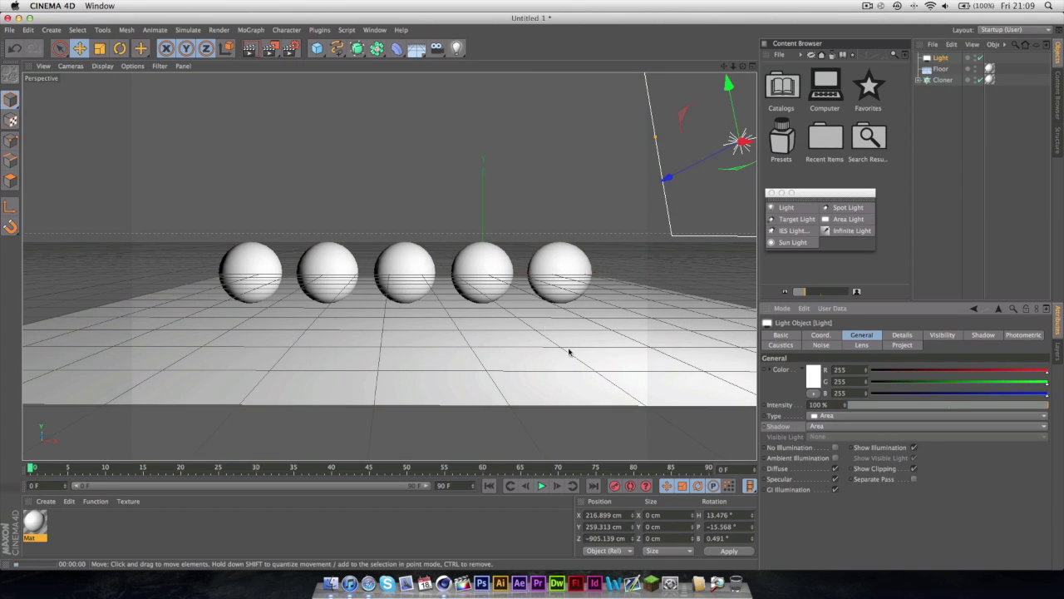